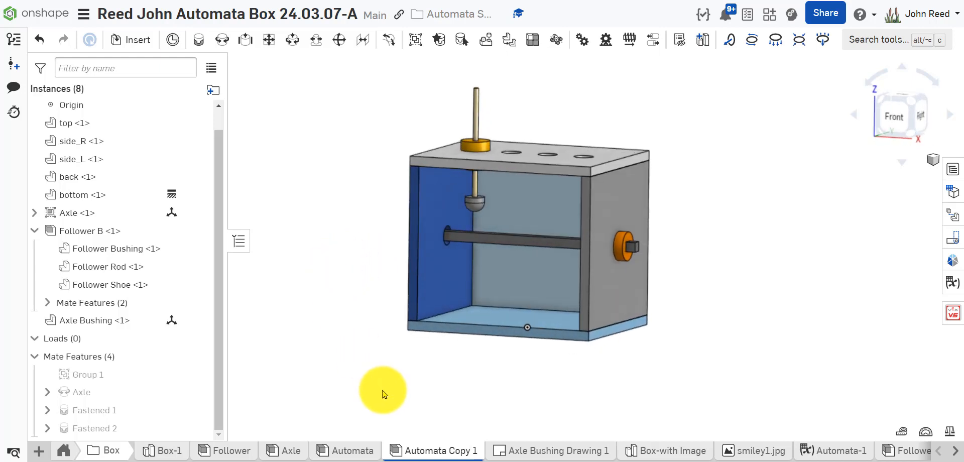
Step: Create a drawing of the Automata Copy 1 assembly from the CalHigh_C_inch_22-23 (1).dwt template with no views
right_click(596, 290)
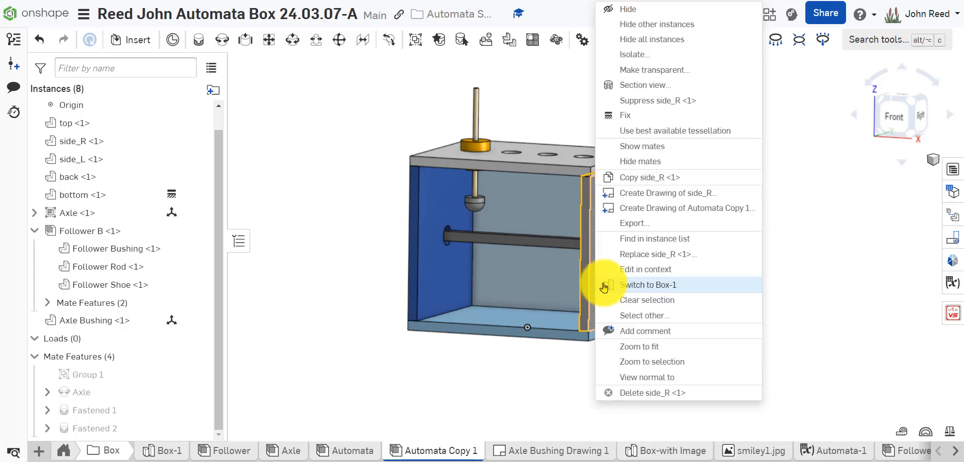
left_click(660, 211)
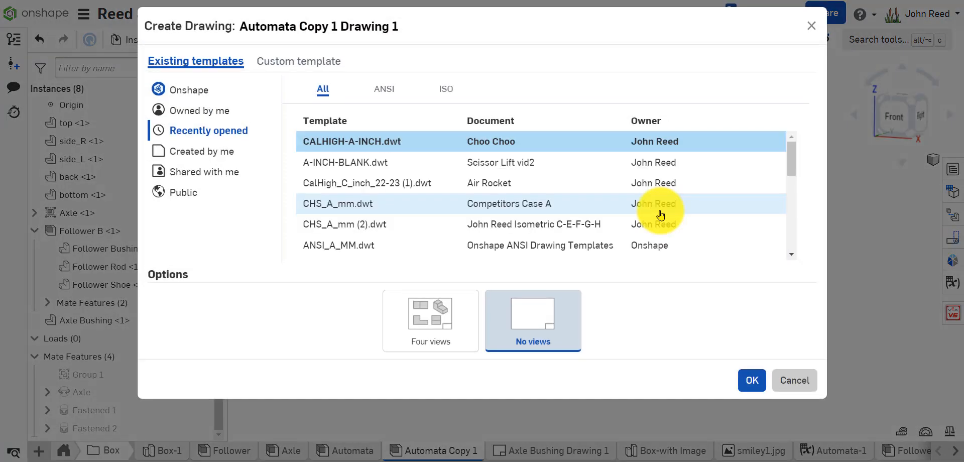
left_click(398, 187)
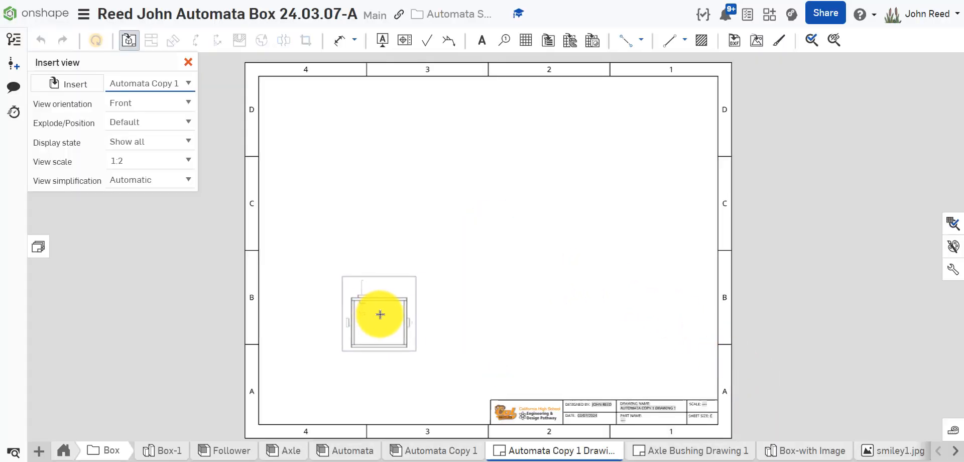
Step: Insert the assembly's front view at 1:1 scale in the lower-left area of the sheet
left_click(189, 162)
scroll(196, 206, "up", 1)
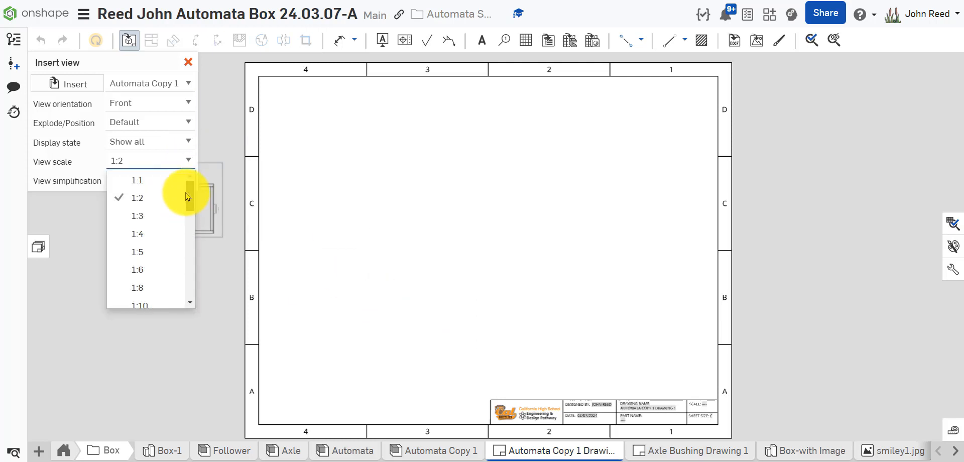
left_click(167, 182)
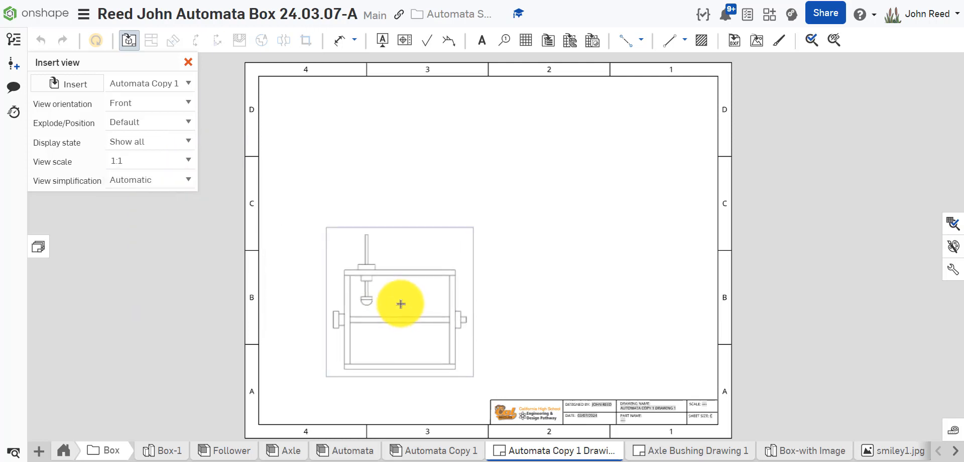
left_click(402, 303)
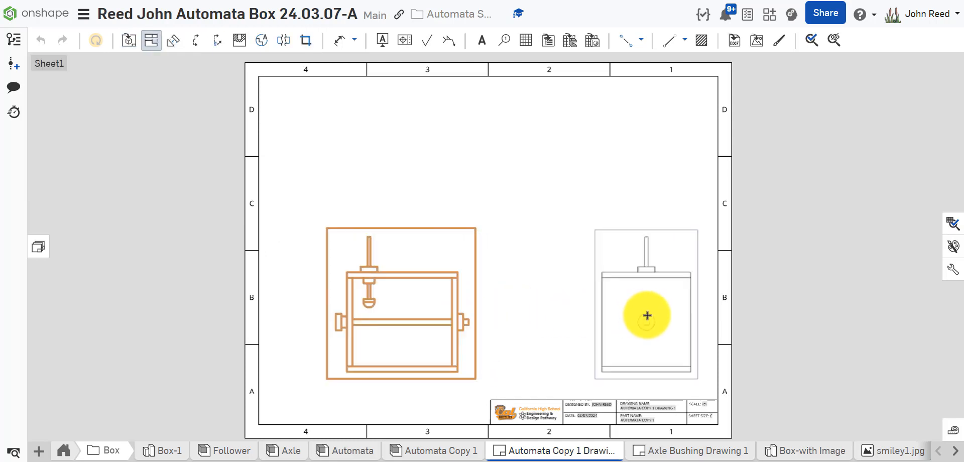
Step: Project right, top and isometric views from the front view, placing the isometric in the sheet's upper-right area
left_click(638, 314)
left_click(416, 303)
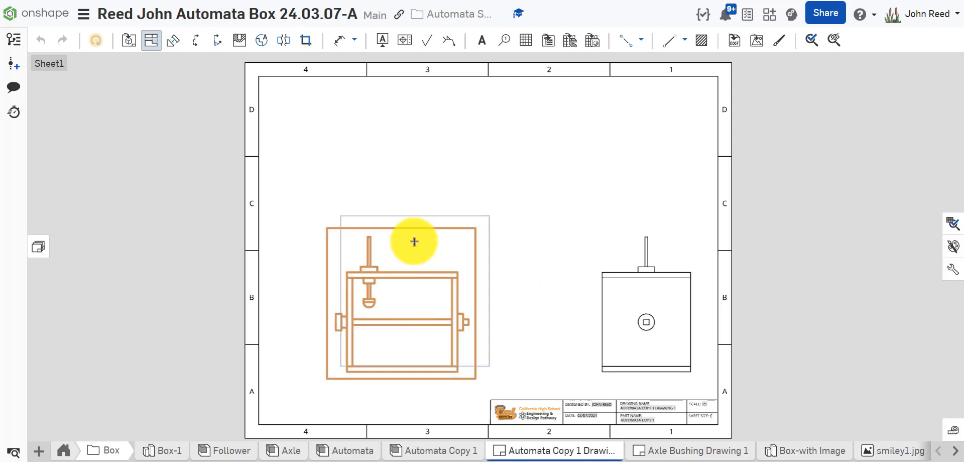
left_click(399, 139)
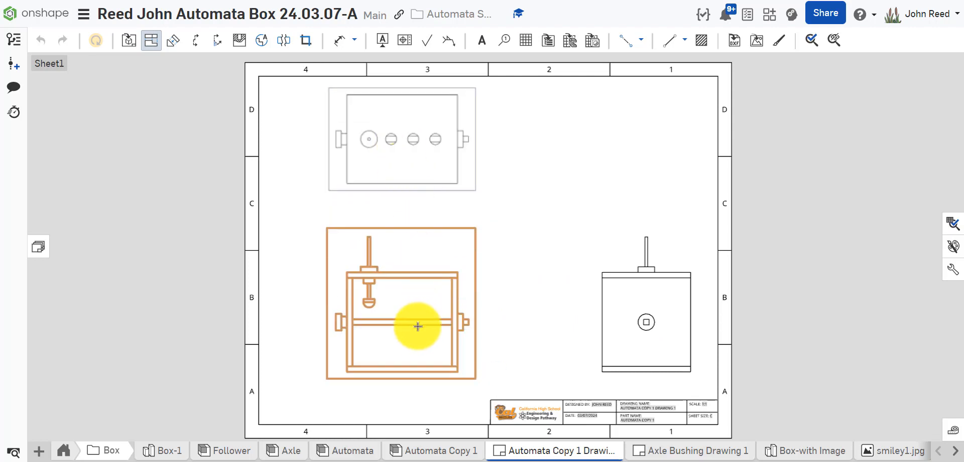
left_click(415, 329)
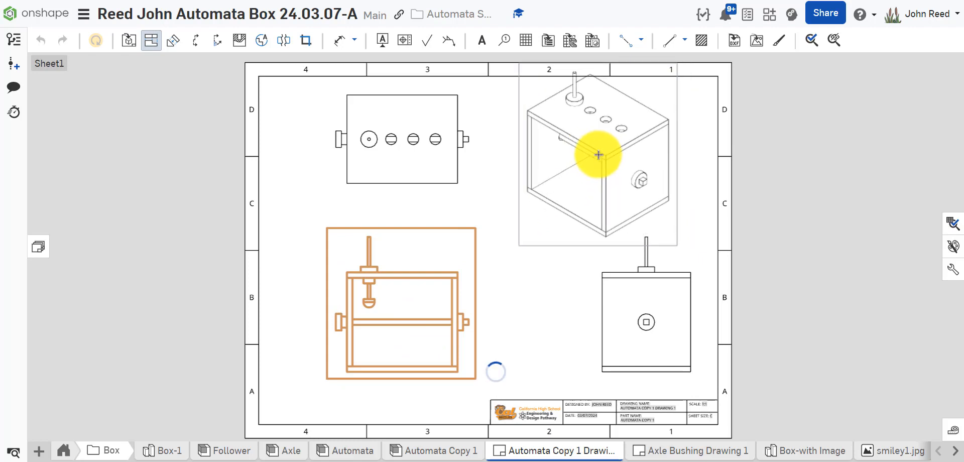
left_click(599, 154)
Step: Display the isometric view as shaded
right_click(631, 154)
mouse_move(635, 153)
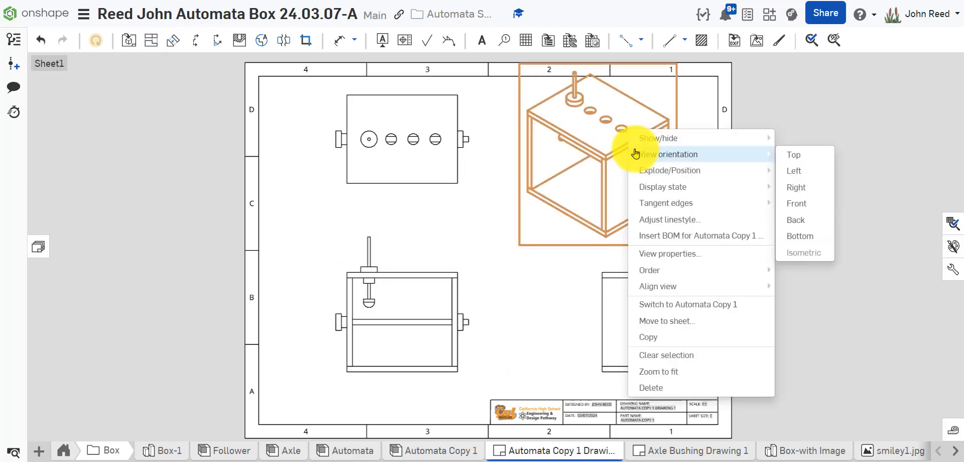
mouse_move(710, 137)
left_click(825, 156)
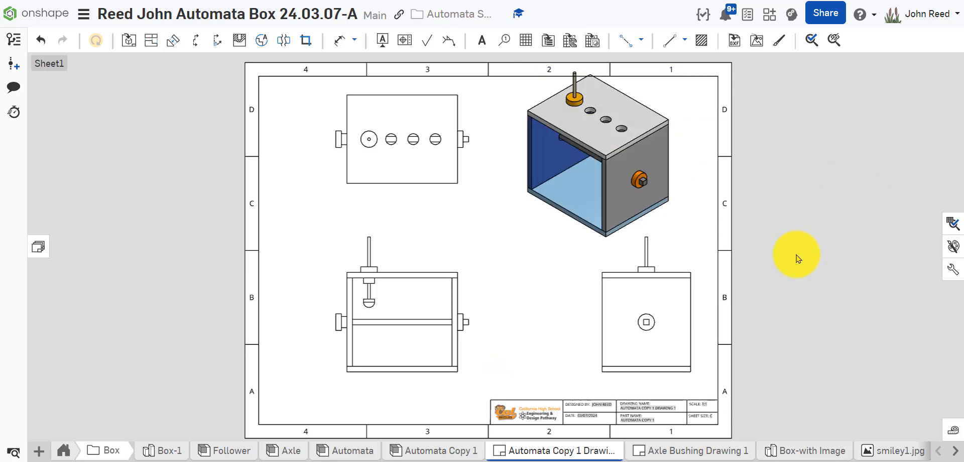
Step: Set the isometric view's scale to 1:2 and move it closer to the sheet's upper-right corner
double_click(550, 216)
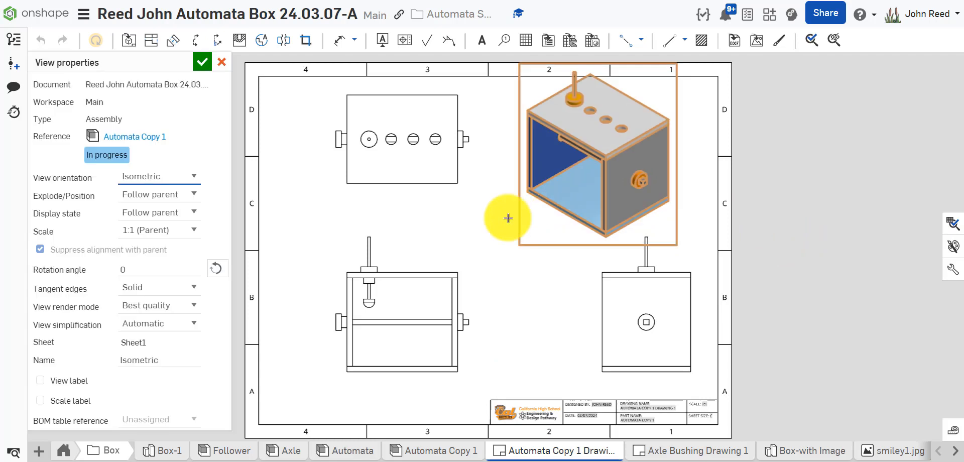
left_click(194, 236)
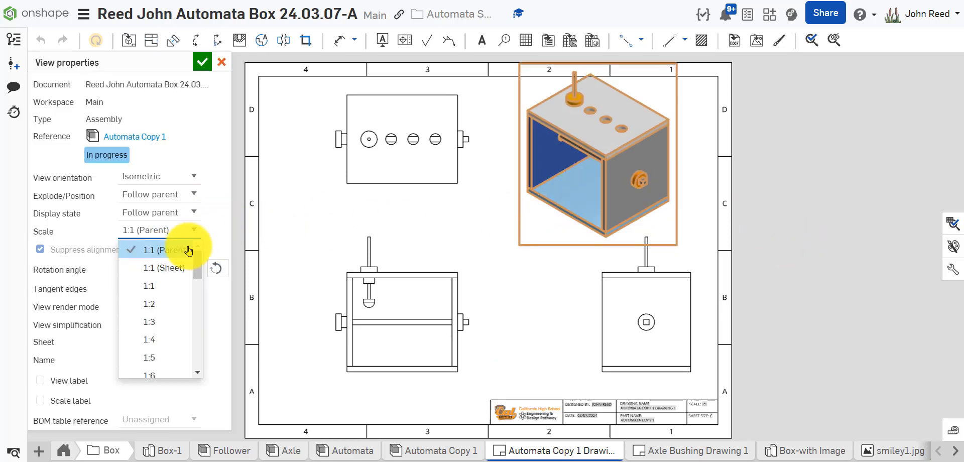
left_click(167, 301)
left_click(201, 62)
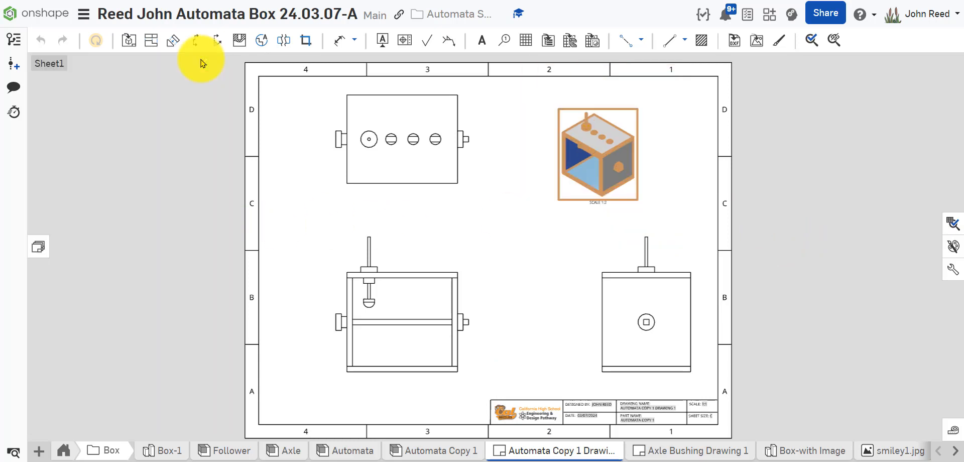
left_click_drag(577, 181, 644, 160)
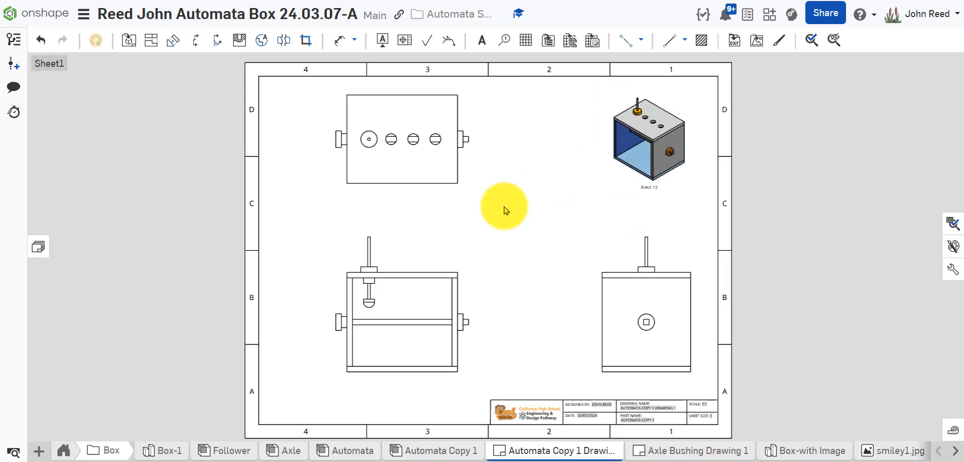
Step: In the front view, dimension how far the axle's square end extends past the axle bushing, placing the dimension above it
scroll(510, 285, "up", 2)
middle_click_drag(511, 285, 529, 157)
scroll(536, 223, "up", 1)
scroll(535, 220, "up", 2)
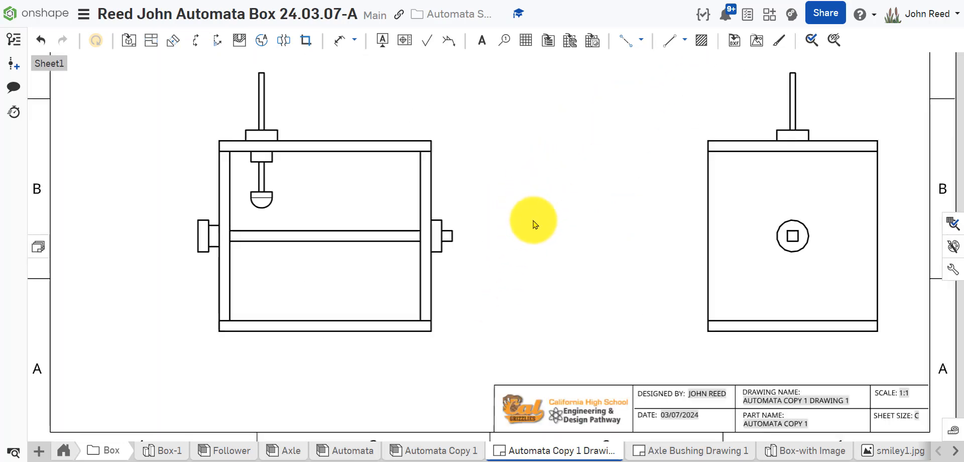
scroll(500, 229, "up", 1)
mouse_move(507, 229)
middle_mouse_down()
mouse_move(547, 233)
mouse_move(611, 216)
mouse_move(616, 203)
middle_mouse_up()
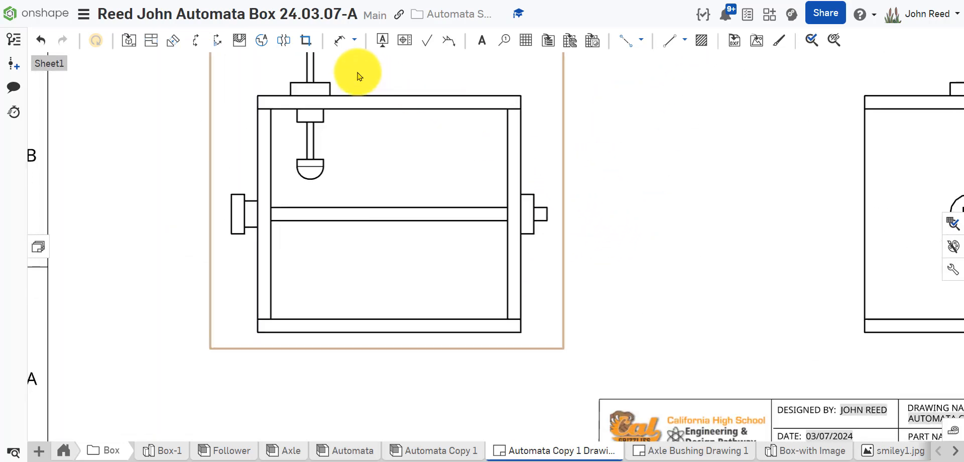
left_click(339, 39)
scroll(596, 196, "up", 1)
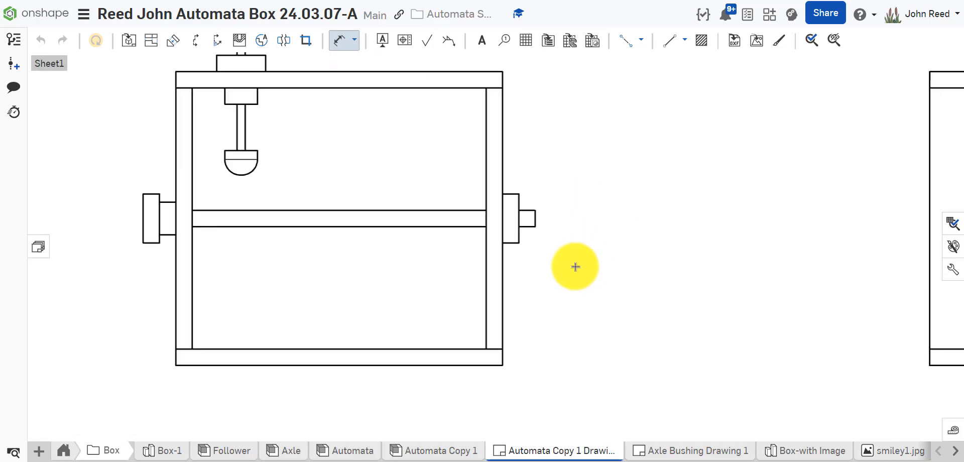
scroll(577, 236, "up", 2)
scroll(607, 249, "up", 1)
middle_click_drag(635, 252, 691, 256)
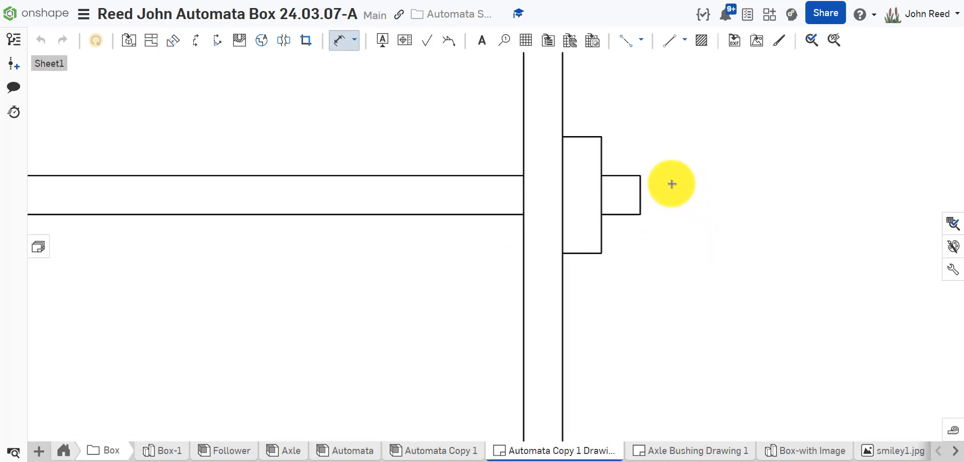
left_click(641, 190)
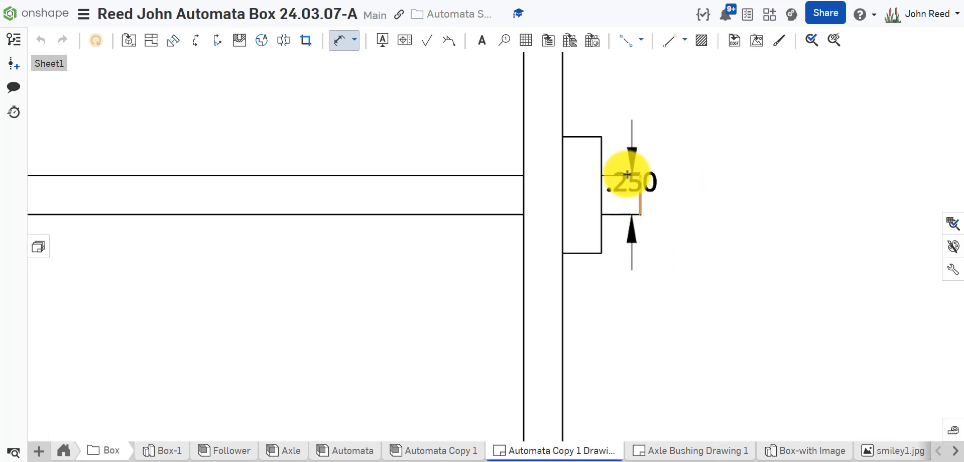
left_click(601, 161)
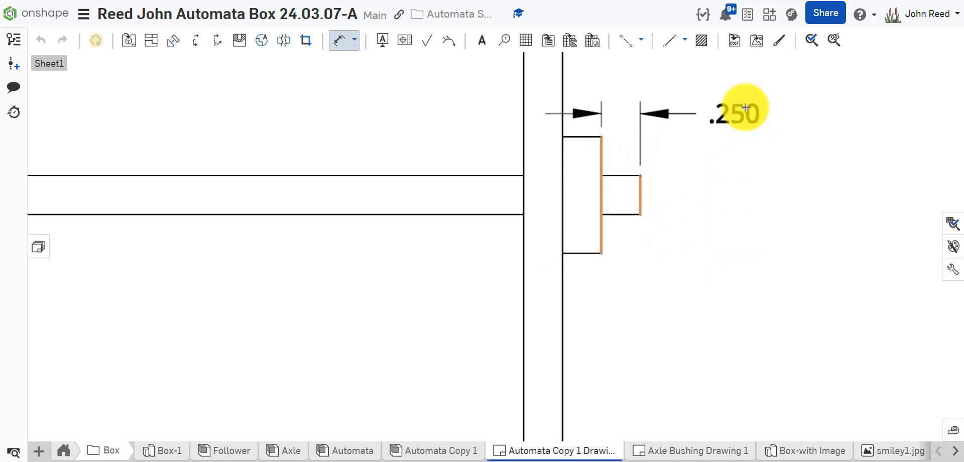
scroll(749, 108, "down", 1)
middle_click_drag(748, 109, 749, 172)
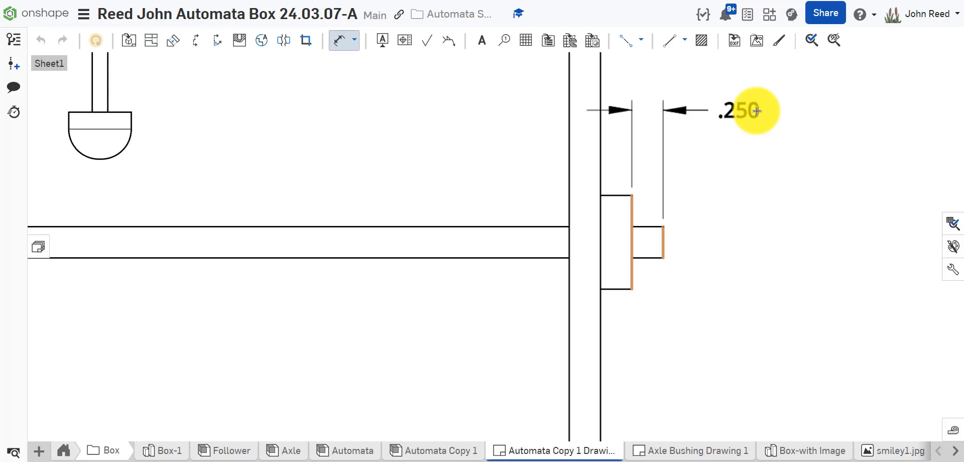
left_click(757, 113)
scroll(783, 246, "down", 1)
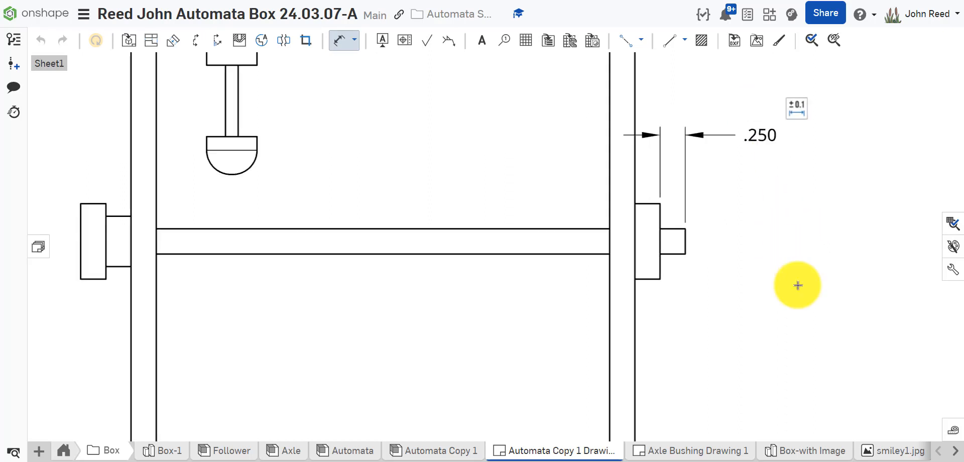
middle_click_drag(749, 355, 753, 318)
scroll(755, 321, "down", 1)
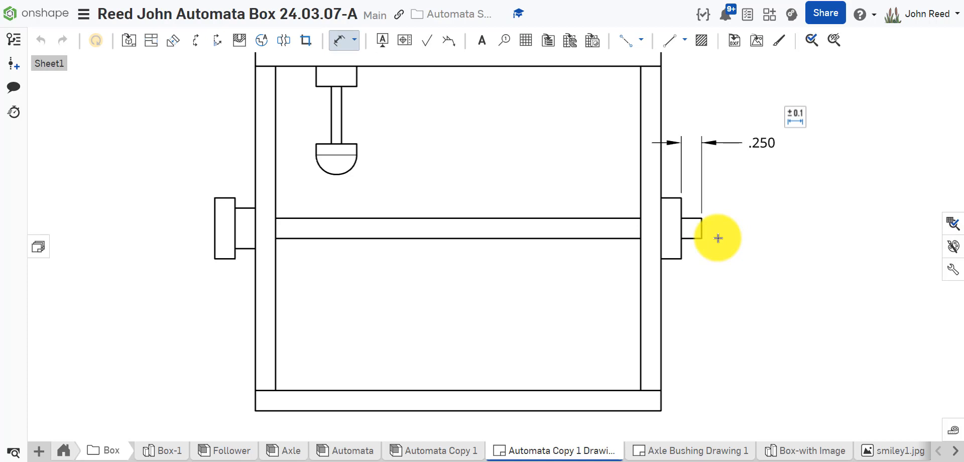
key("Escape")
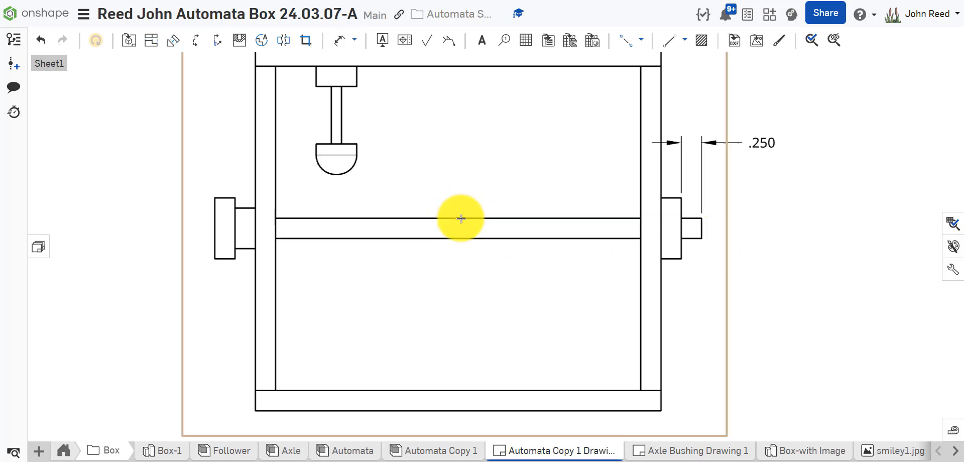
Step: Show hidden lines in the front view
right_click(458, 235)
mouse_move(530, 34)
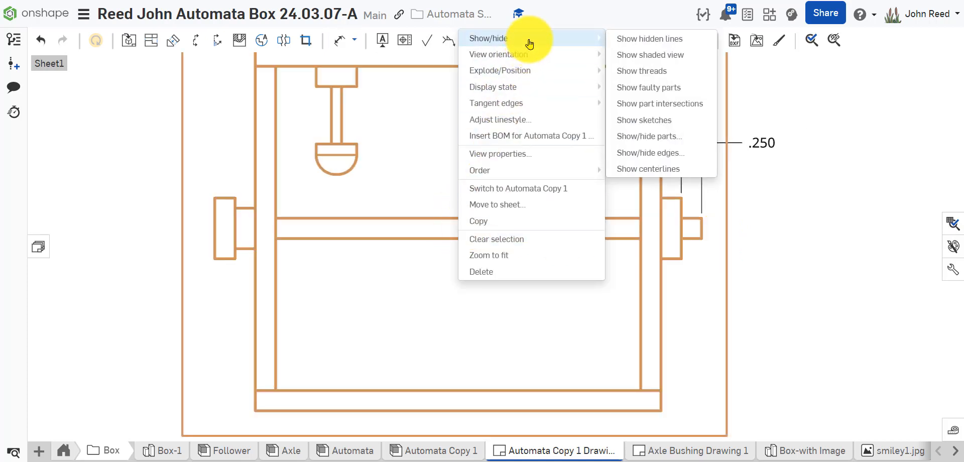
left_click(621, 37)
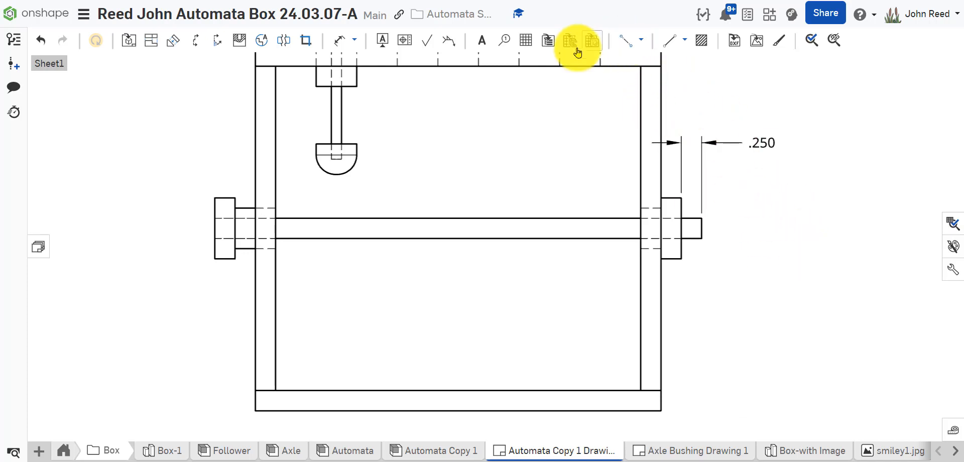
Step: Dimension the axle's overall length from its square end to the head's outer face, placing the dimension below the axle
left_click(340, 40)
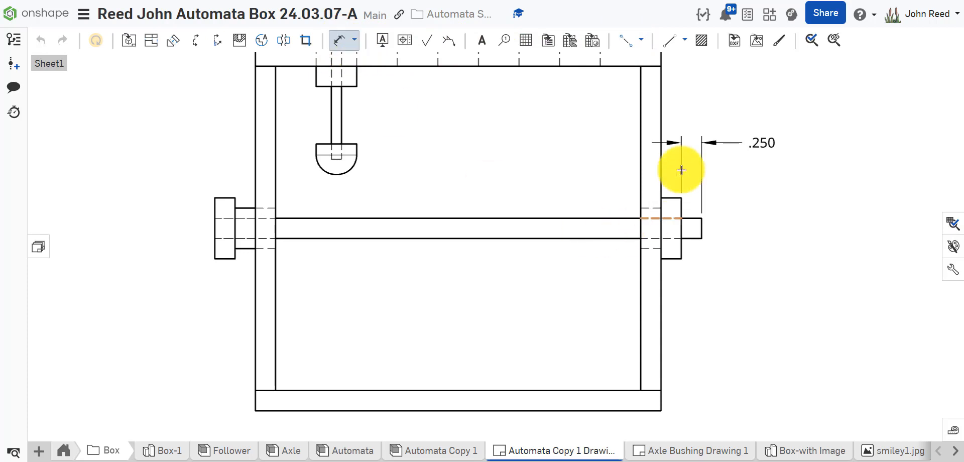
left_click(700, 239)
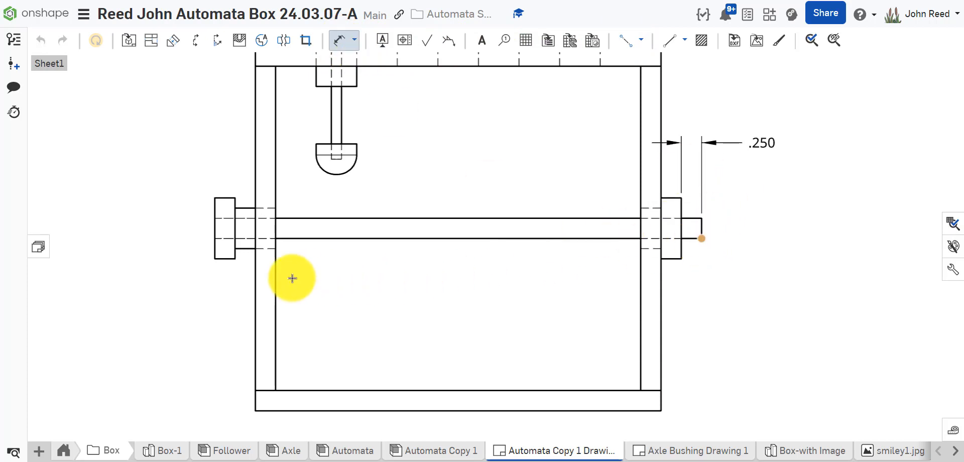
left_click(215, 238)
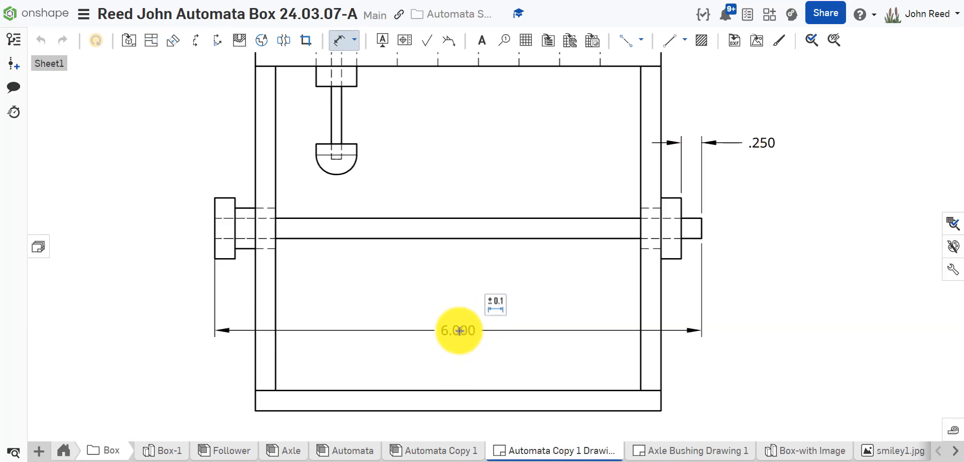
left_click(459, 331)
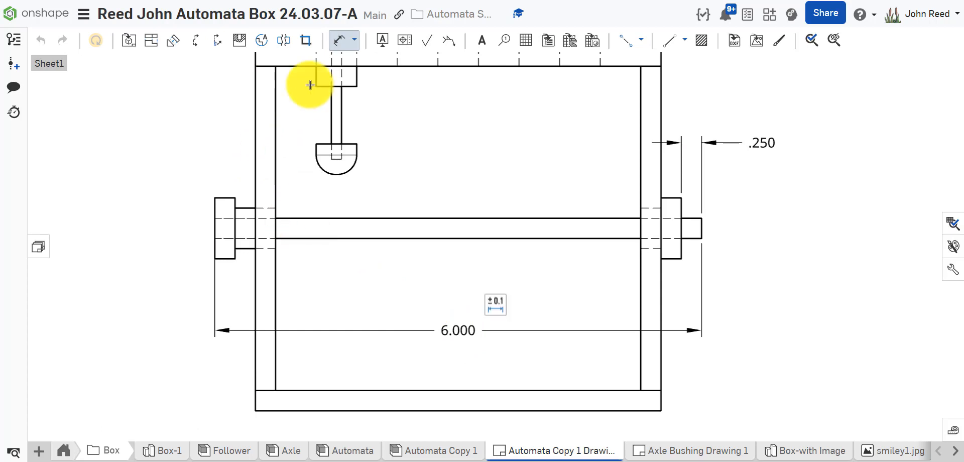
Step: Dimension the axle head's thickness and the distance from its outer face to the box's side panel, stacking both above the head
left_click(223, 197)
left_click(184, 183)
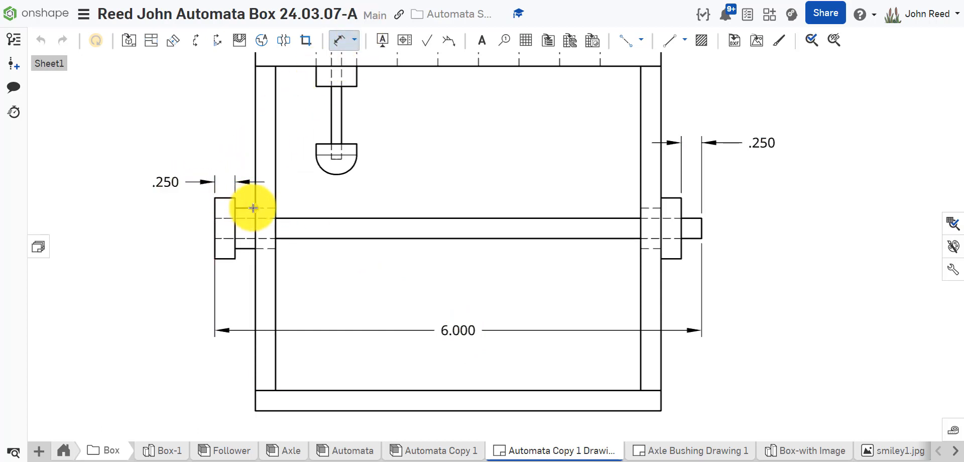
left_click(215, 213)
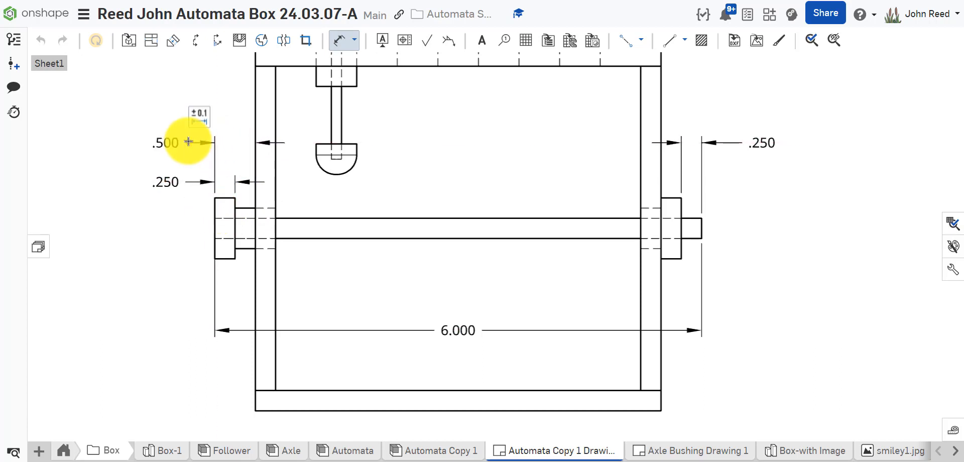
left_click(188, 142)
key("Escape")
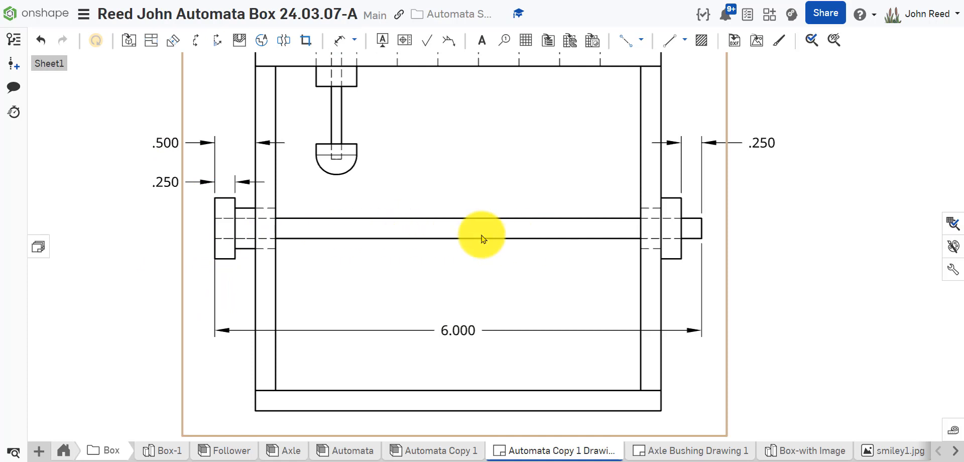
scroll(472, 238, "down", 2)
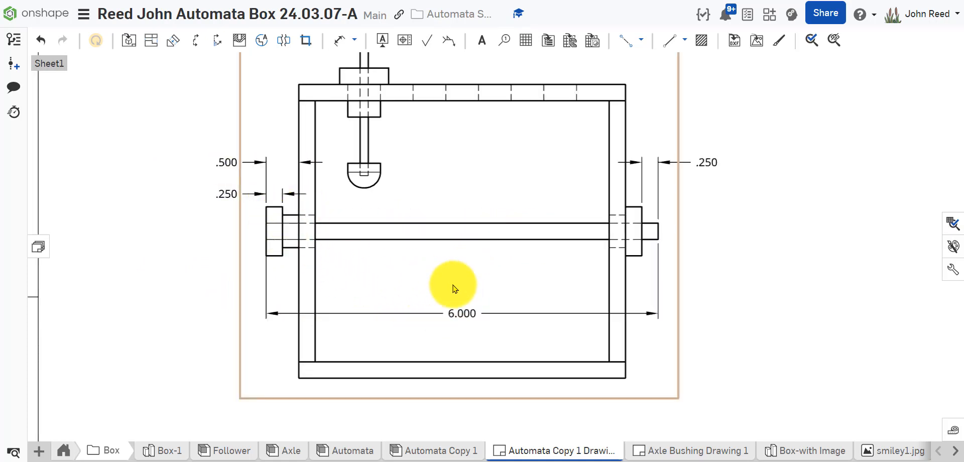
left_click(444, 451)
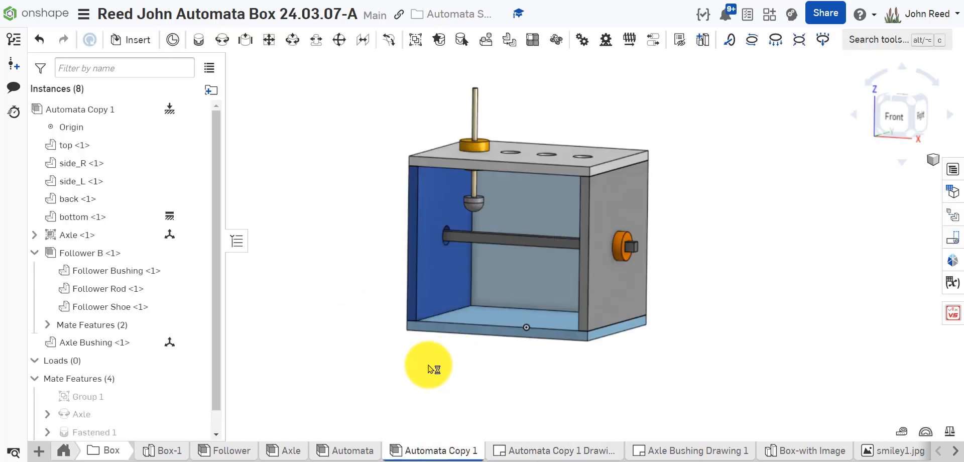
right_click(506, 244)
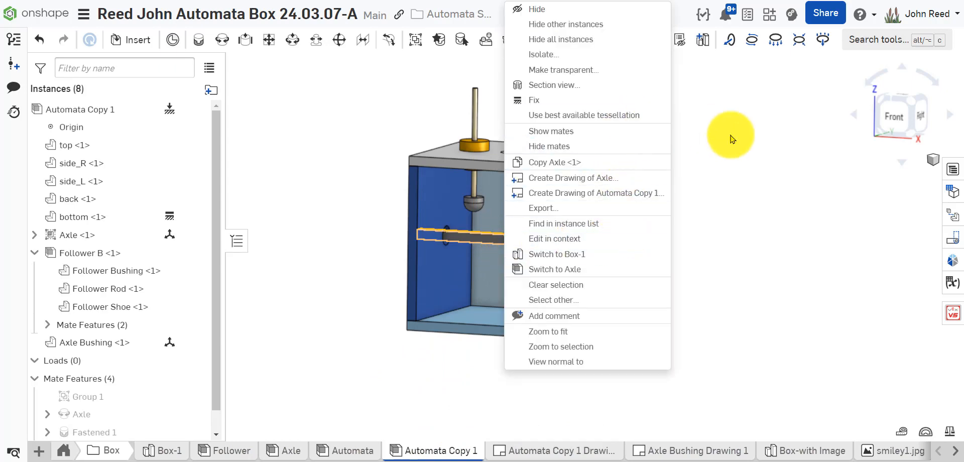
left_click(743, 172)
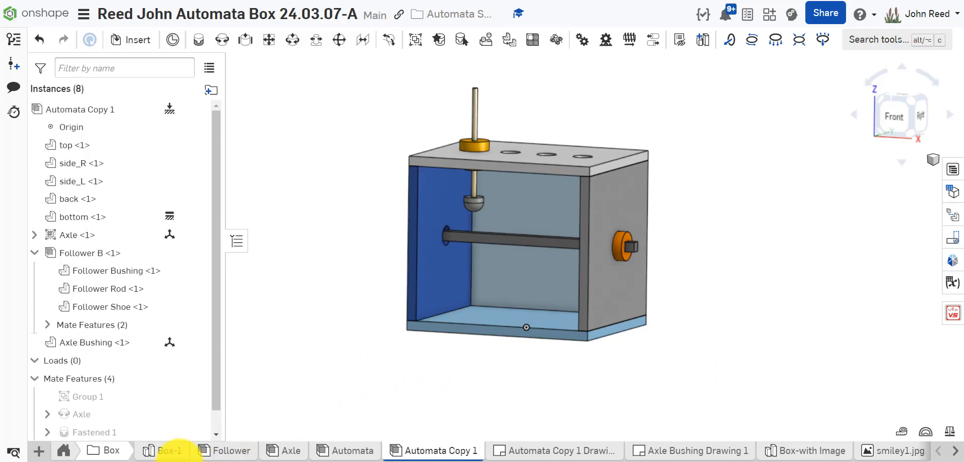
Step: In the Box-1 part studio, edit the Axle extrude and set its second end position depth to 5.5 in
left_click(169, 450)
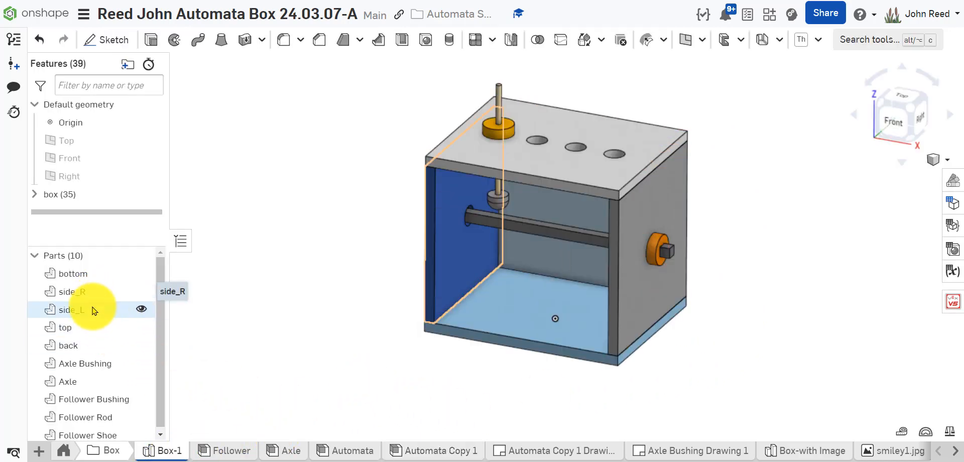
left_click(34, 194)
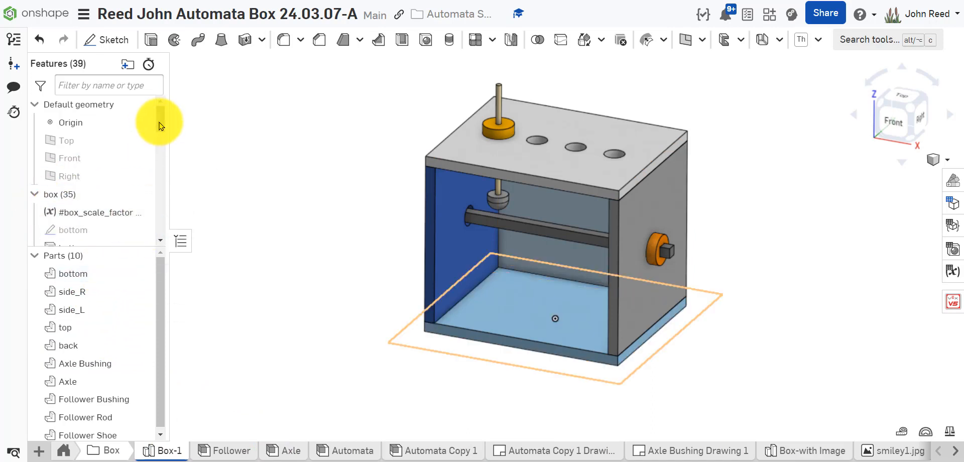
left_click_drag(158, 123, 160, 189)
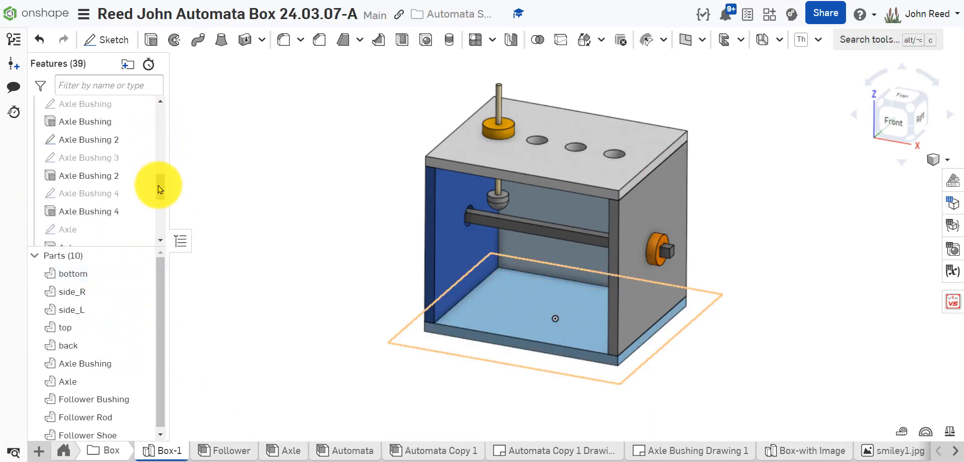
scroll(119, 200, "down", 2)
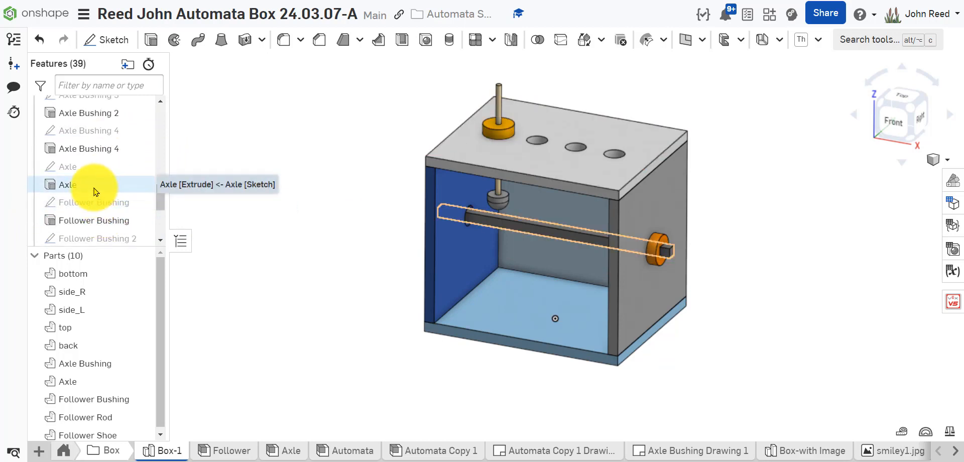
double_click(93, 191)
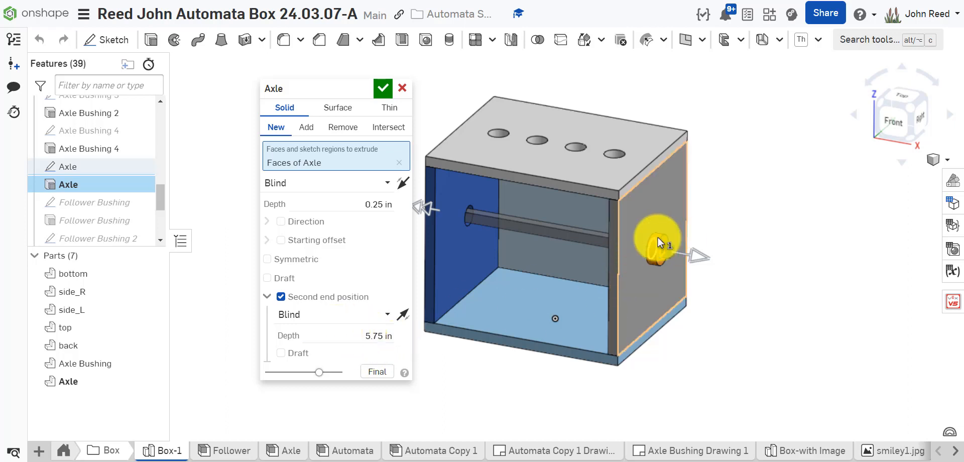
left_click(357, 336)
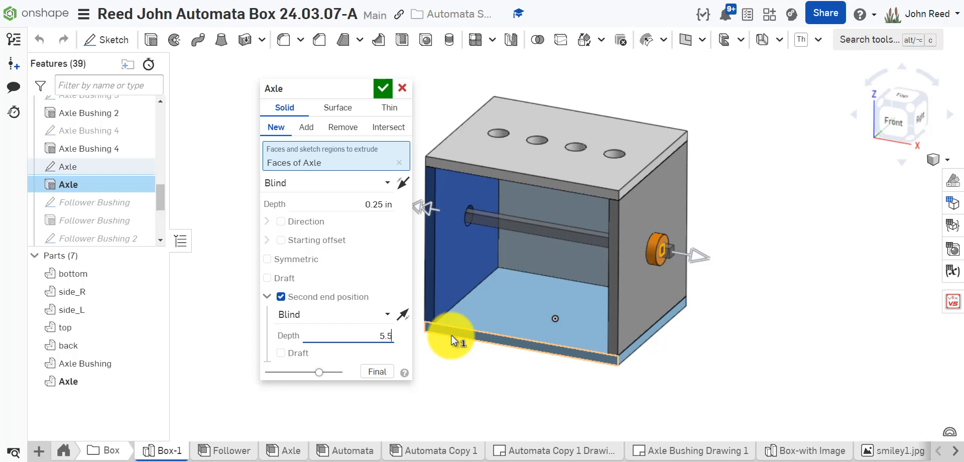
left_click(387, 96)
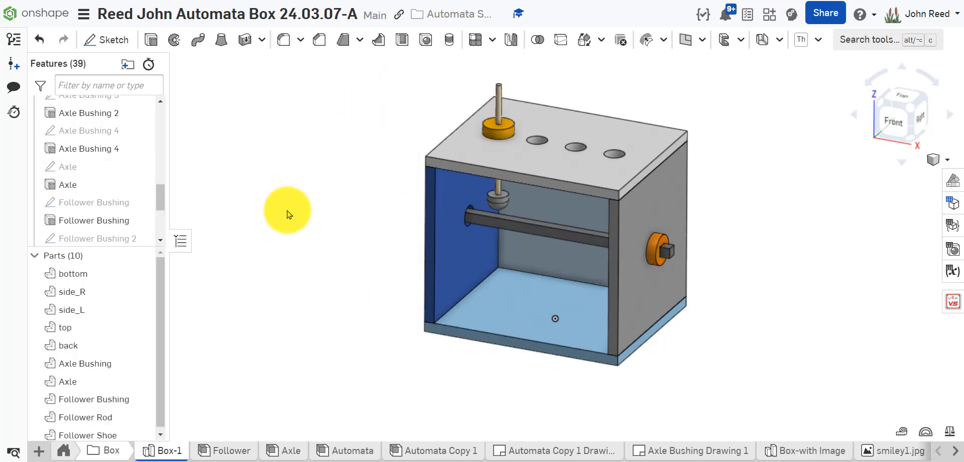
Step: Check the shortened axle in the Automata Copy 1 assembly, then return to its drawing and update the views
mouse_move(304, 267)
right_mouse_down()
mouse_move(326, 259)
mouse_move(303, 266)
right_mouse_up()
left_click(442, 450)
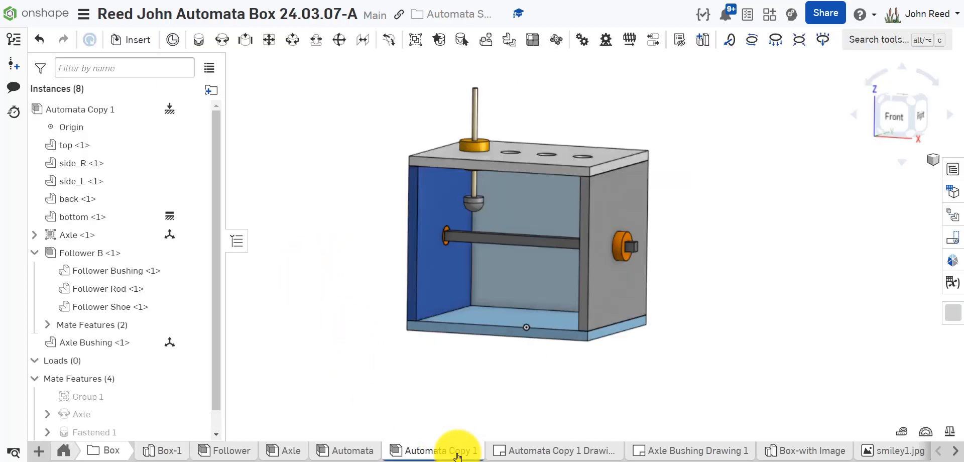
right_click_drag(350, 352, 352, 372)
left_click(534, 445)
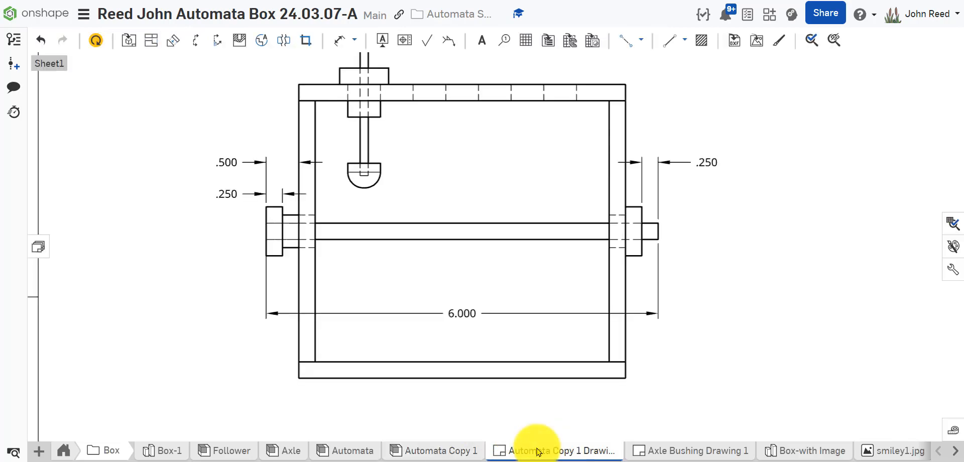
left_click(97, 41)
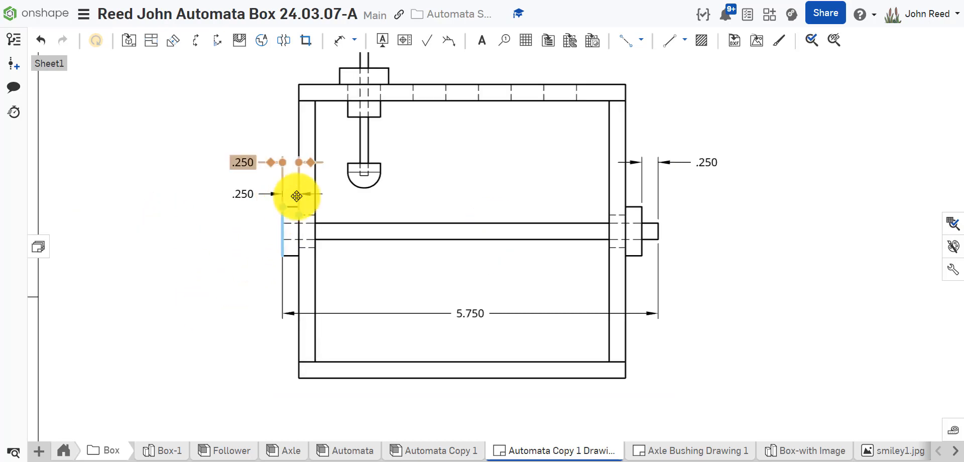
Step: Delete the two stacked dimensions above the axle head and move the overall axle length dimension below the box
right_click(246, 196)
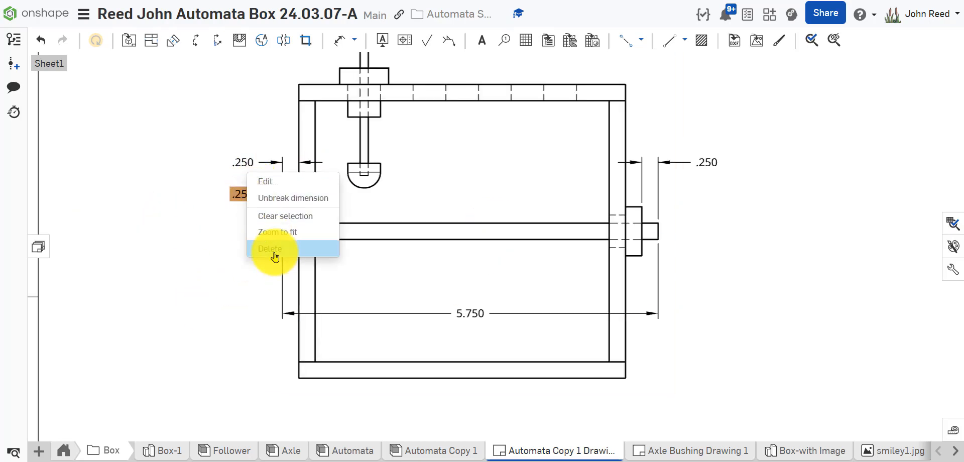
left_click(272, 249)
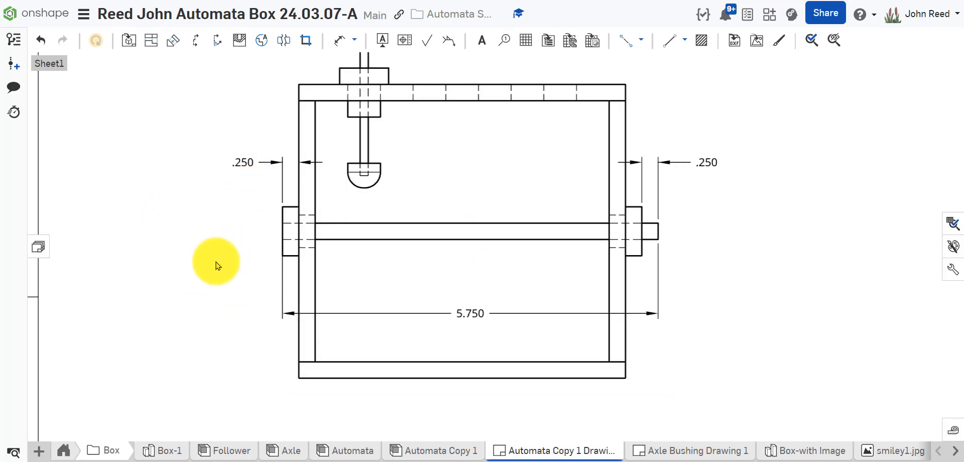
right_click(231, 165)
left_click(245, 221)
scroll(201, 225, "down", 3)
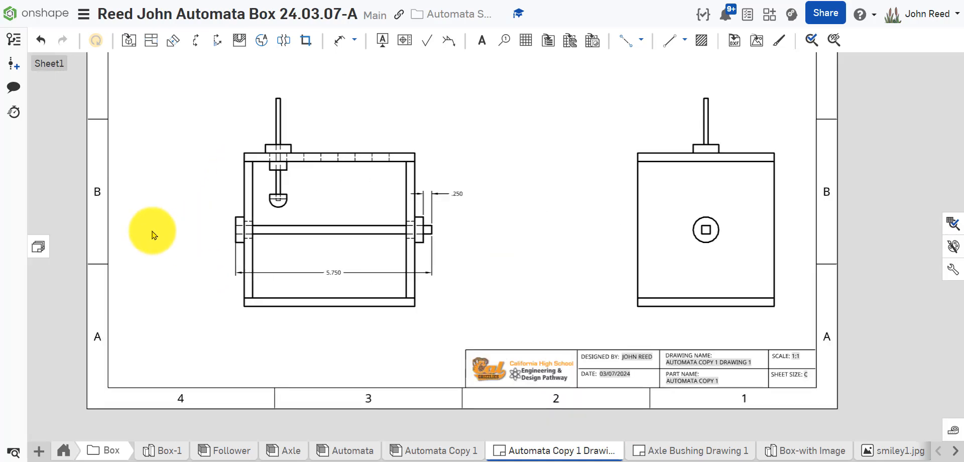
middle_click_drag(154, 235, 200, 232)
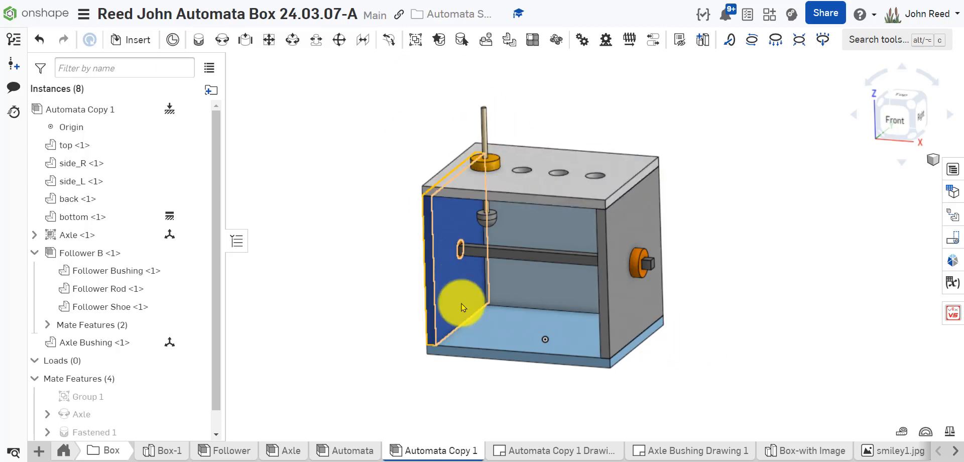
Step: In the drawing's front view, add an edge-to-edge centerline through the follower rod and extend it down past the axle
left_click(533, 449)
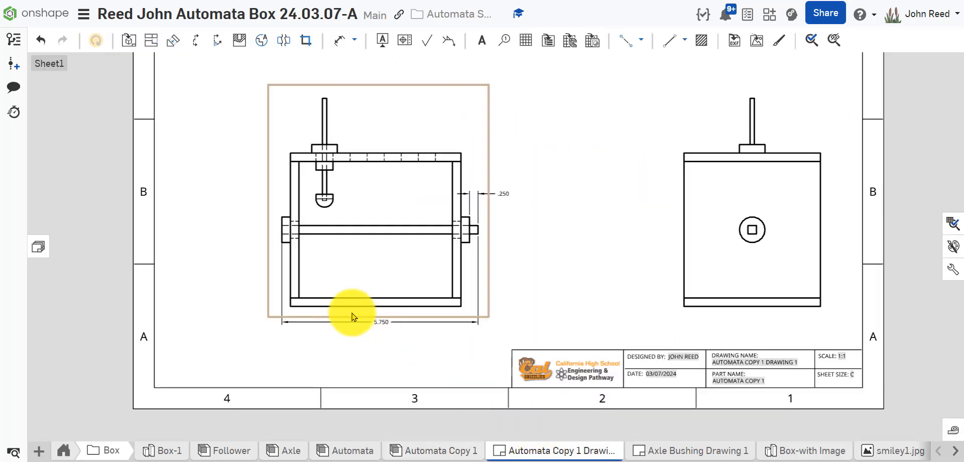
scroll(351, 316, "up", 5)
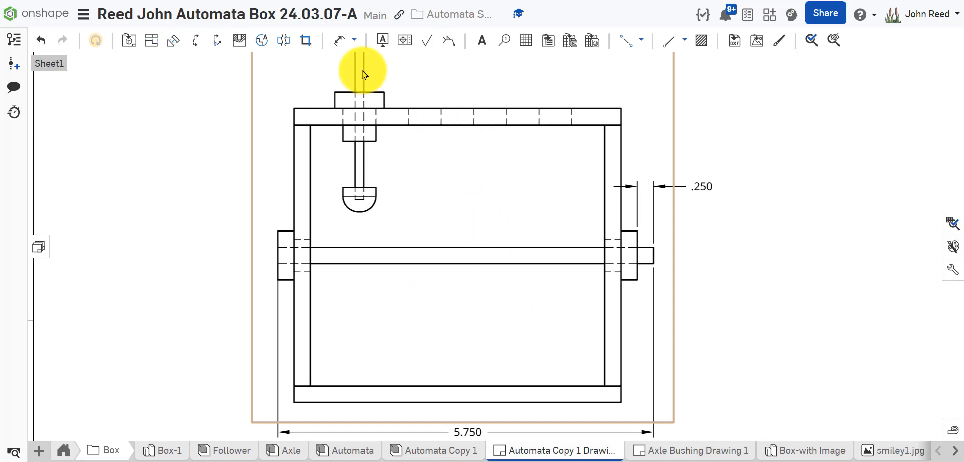
scroll(270, 185, "up", 3)
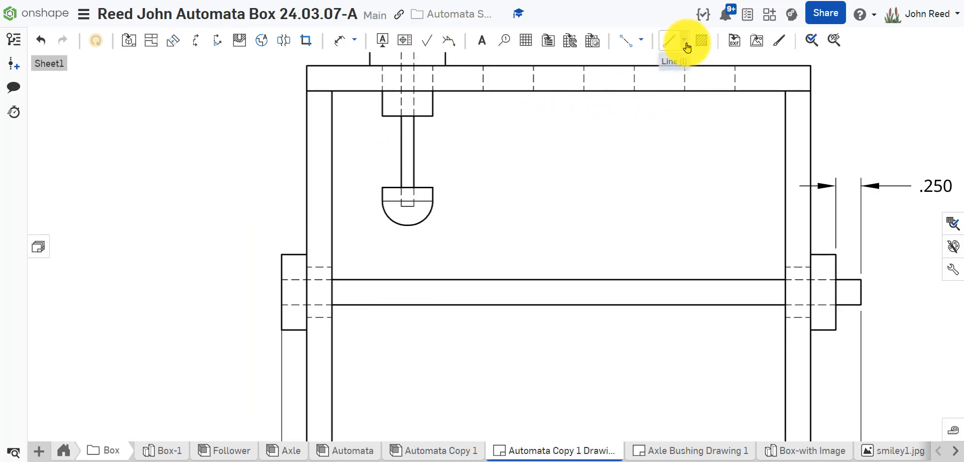
left_click(640, 41)
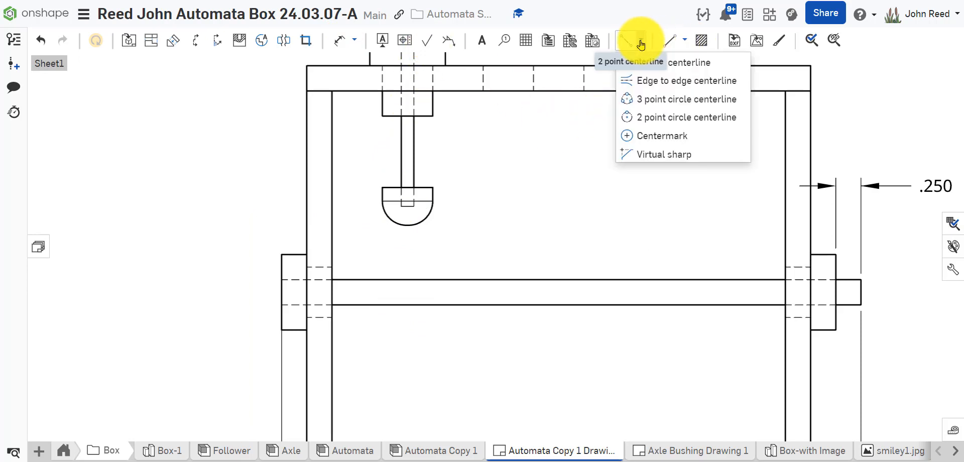
left_click(652, 87)
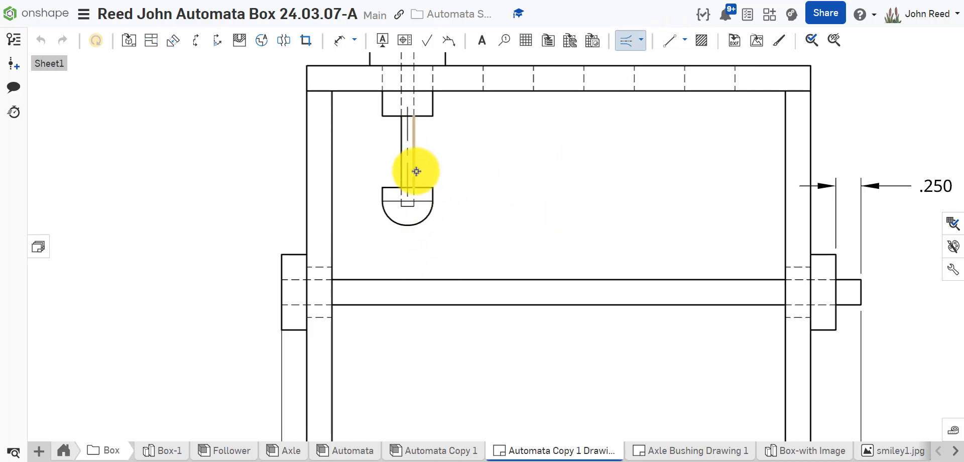
key("Escape")
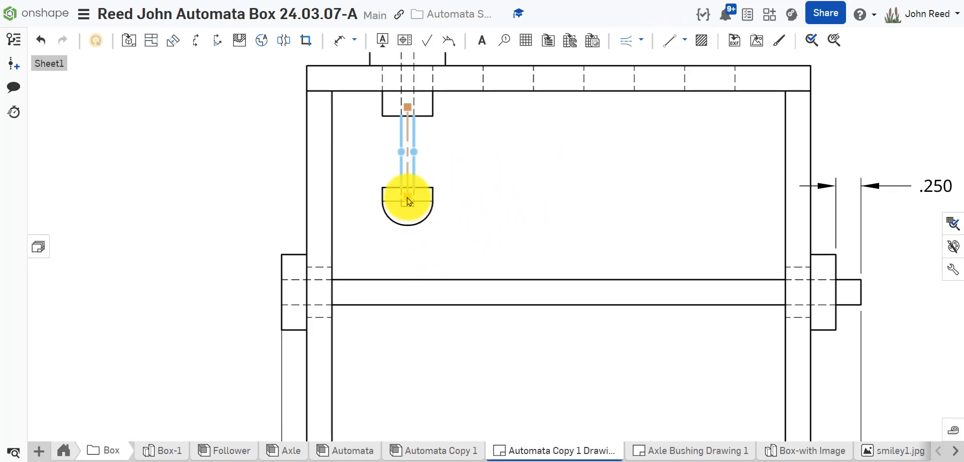
left_click_drag(409, 202, 413, 323)
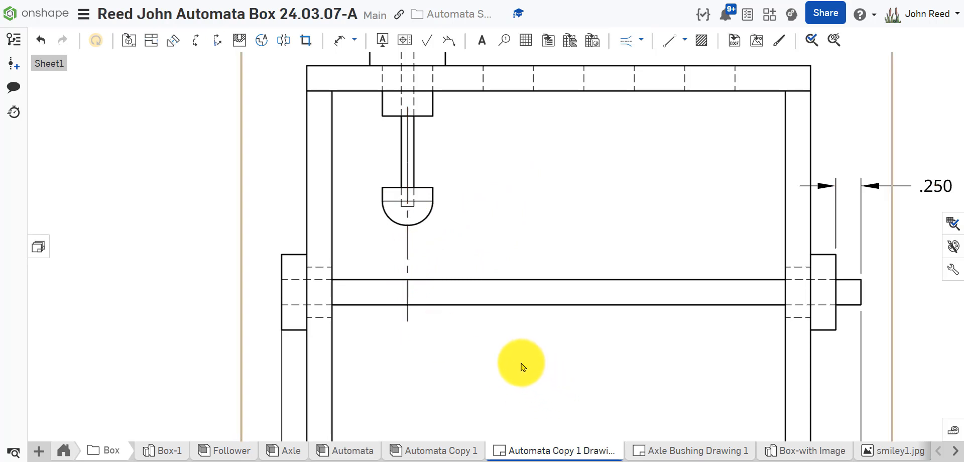
Step: Dimension from the outer face of the side panel at the axle head to the follower centerline, placing it above the axle
left_click(340, 40)
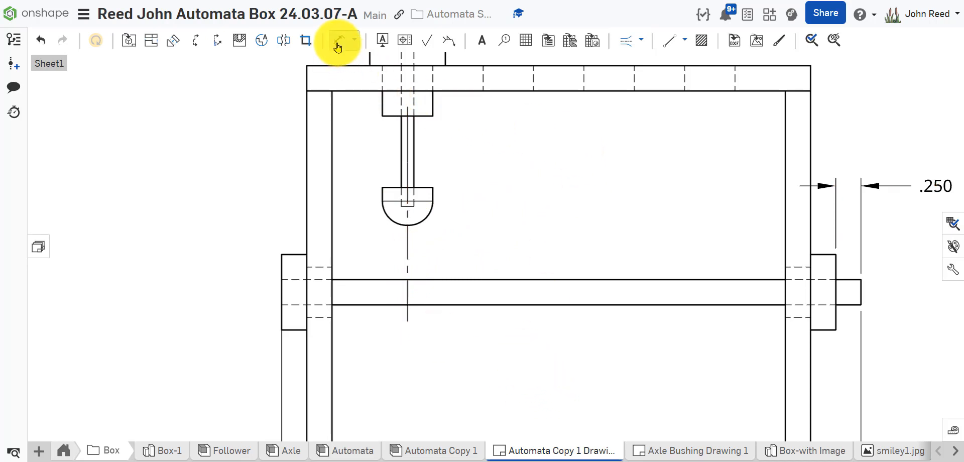
left_click(305, 234)
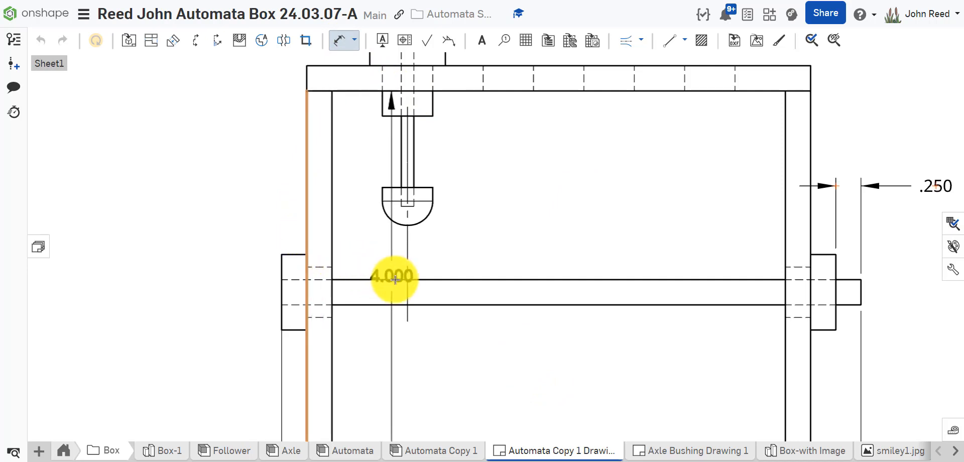
left_click(410, 292)
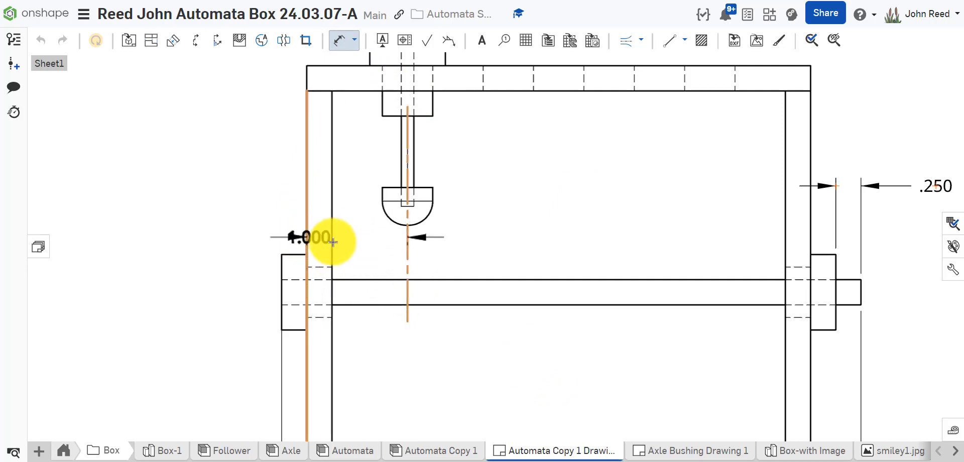
left_click(353, 237)
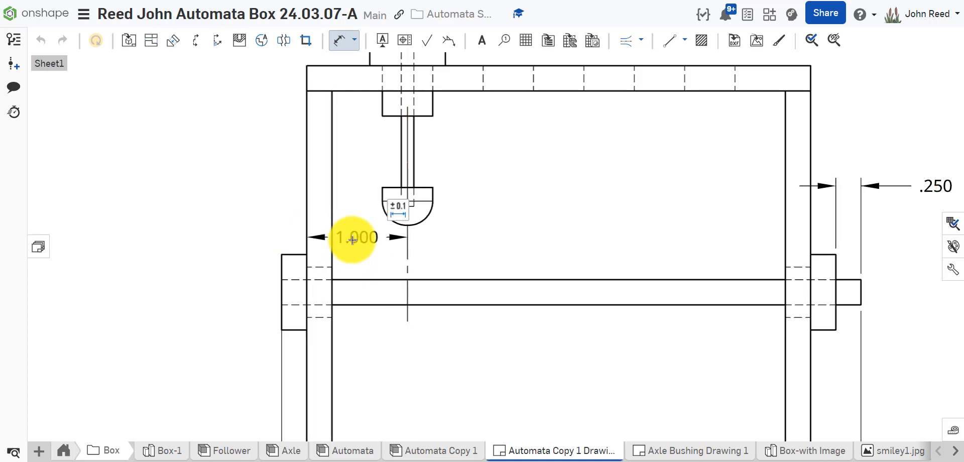
Step: Dimension from the axle head's outer face to the lower end of the follower centerline, placing it below the axle
scroll(442, 396, "down", 2)
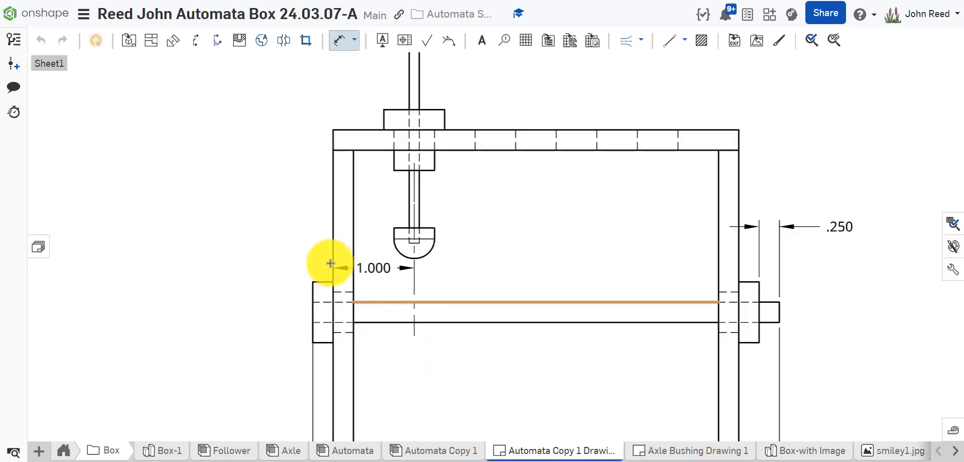
left_click(413, 333)
left_click(312, 330)
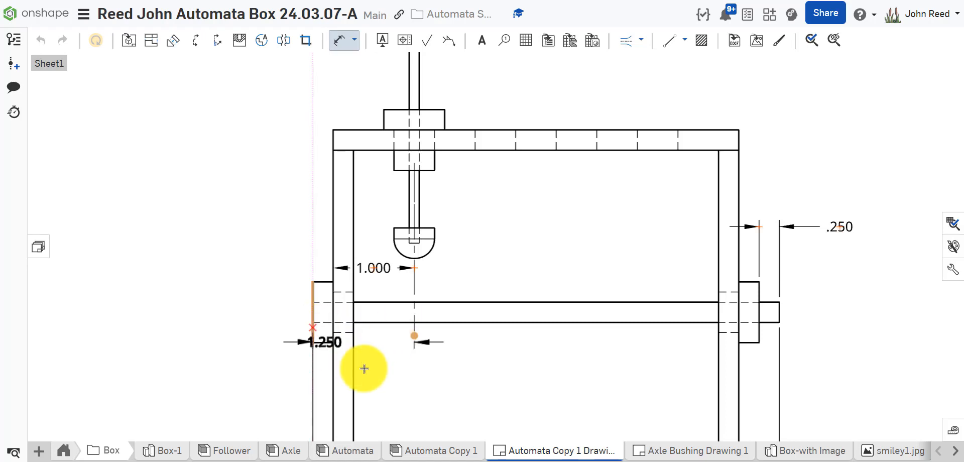
left_click(372, 374)
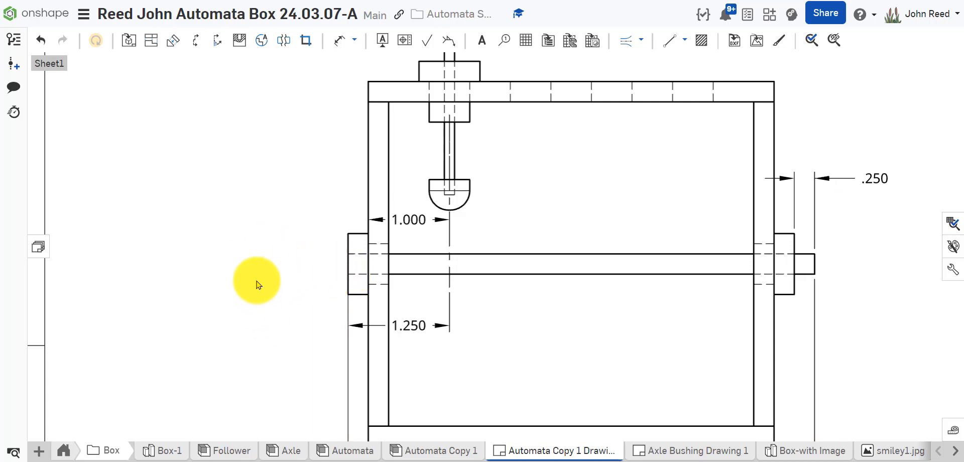
Step: Switch to the Automata Copy 1 assembly and insert the Eccentric part from the current document, placing it outside the box beside side_R
mouse_move(429, 454)
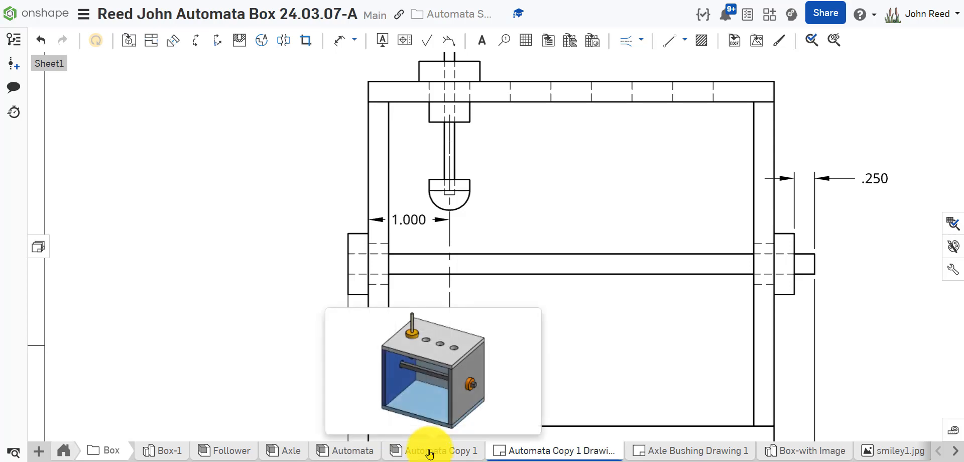
left_click(430, 454)
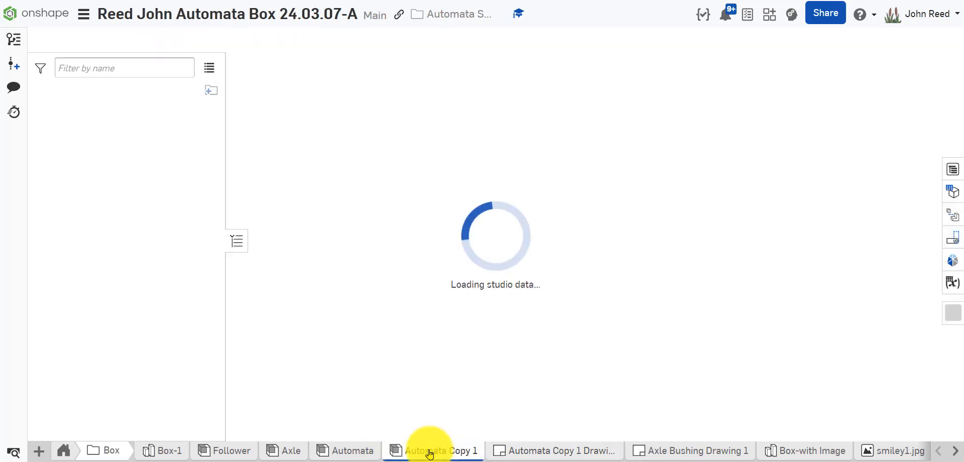
left_click(138, 44)
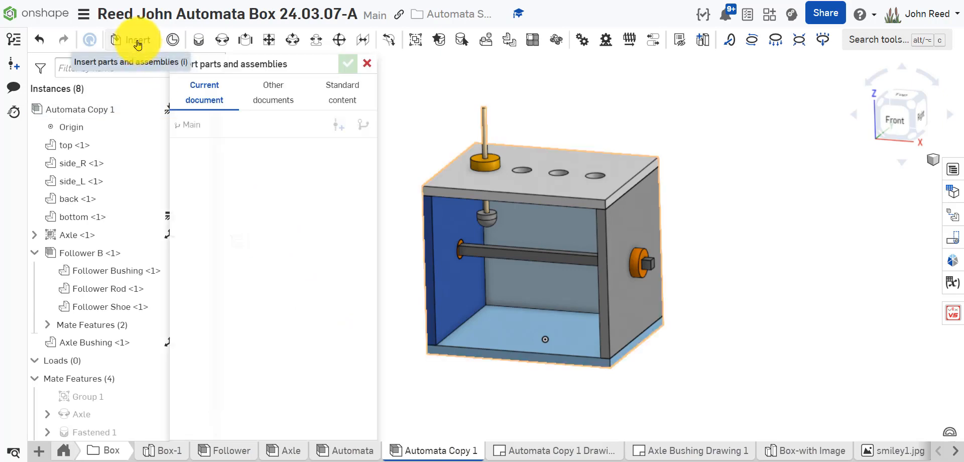
left_click(177, 235)
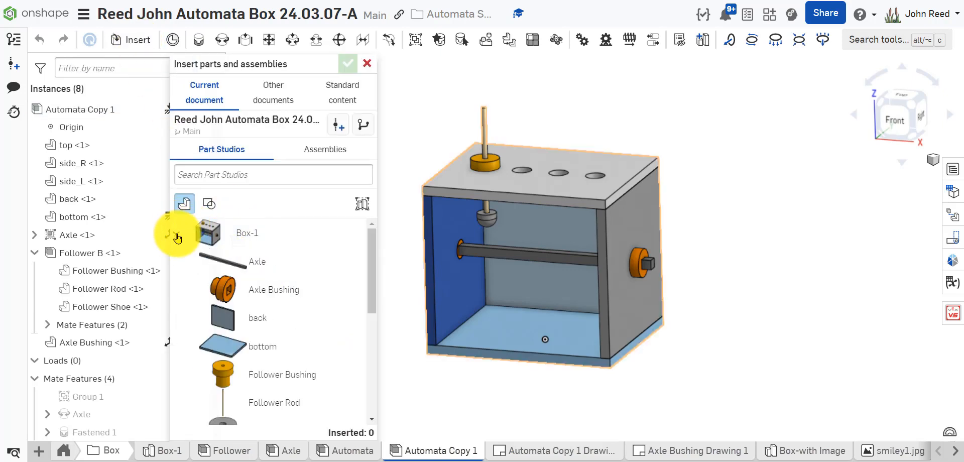
scroll(266, 304, "down", 5)
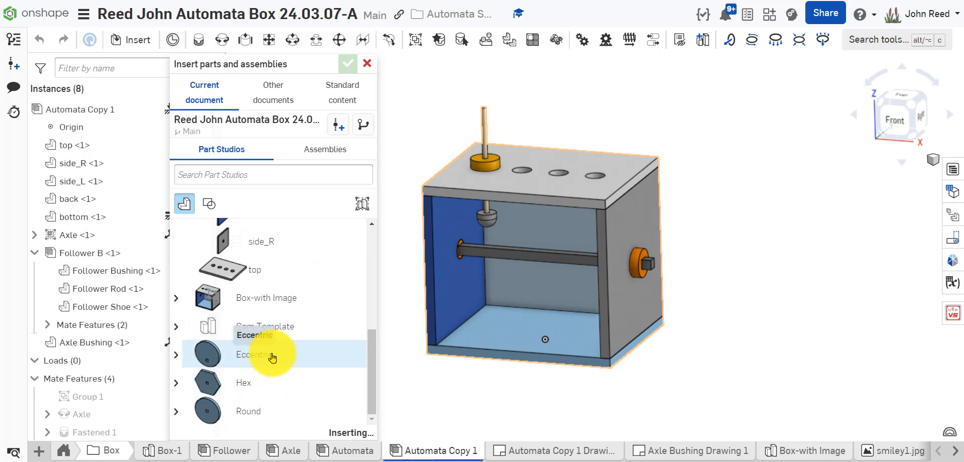
left_click(767, 176)
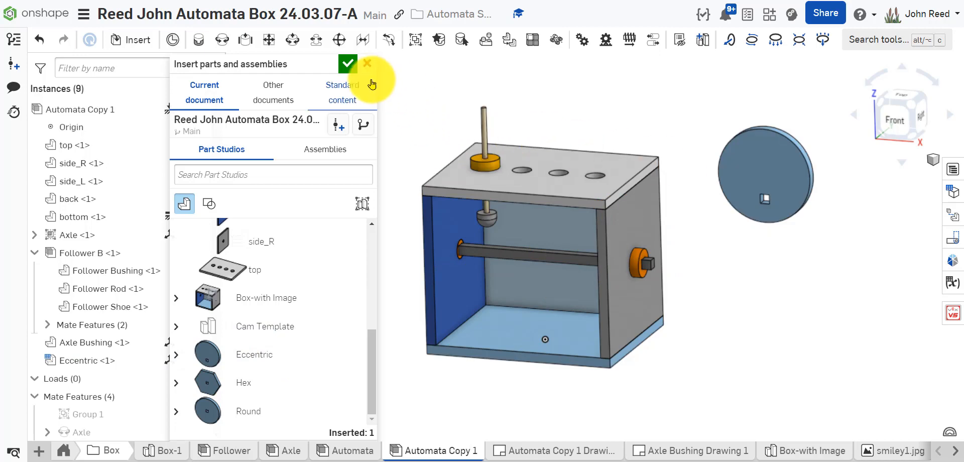
left_click(348, 63)
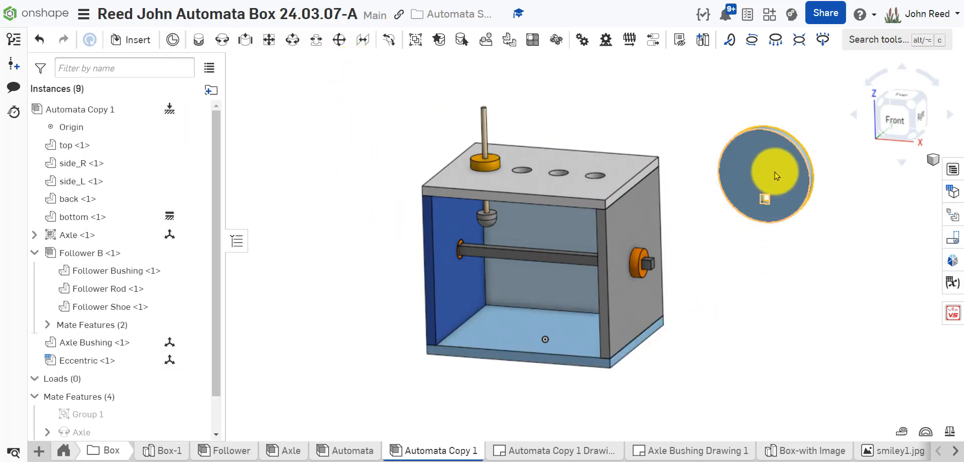
Step: Rotate the Eccentric 90 degrees about its vertical axis and move it to the outside of the box beside side_L
left_click(774, 176)
left_click_drag(850, 183, 844, 114)
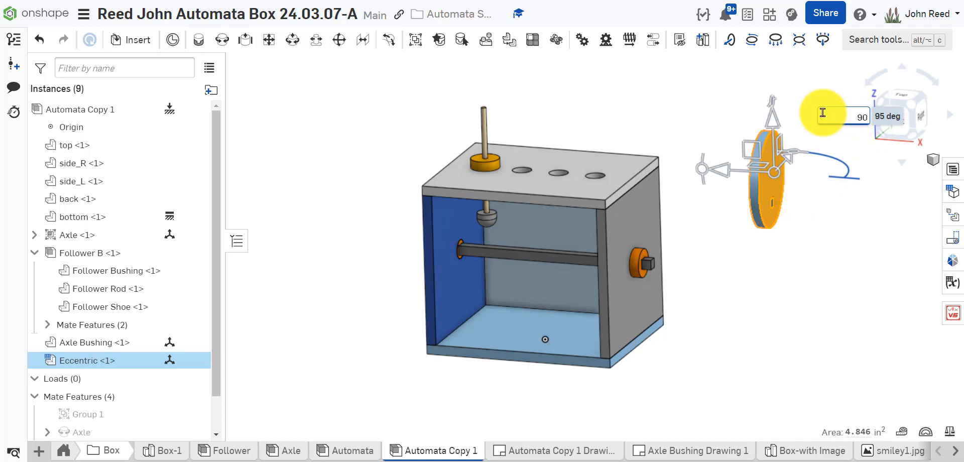
left_click(753, 289)
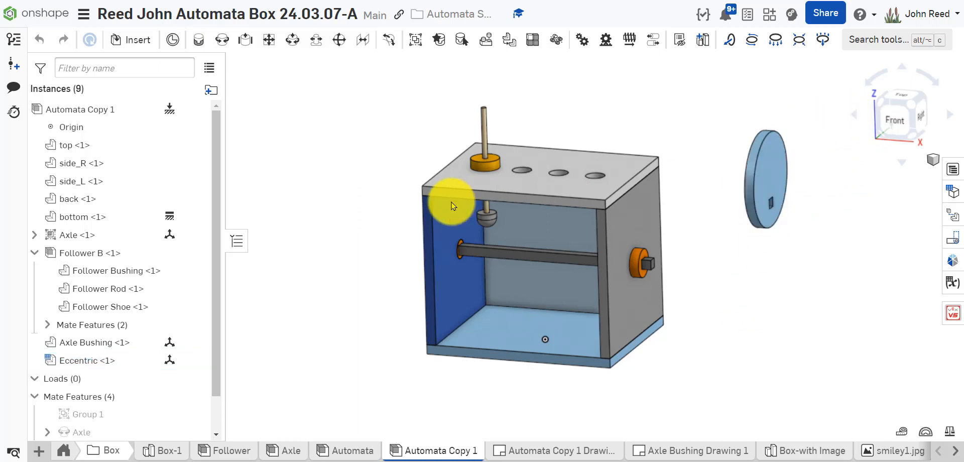
left_click_drag(452, 206, 353, 205)
scroll(382, 314, "down", 2)
scroll(397, 338, "up", 3)
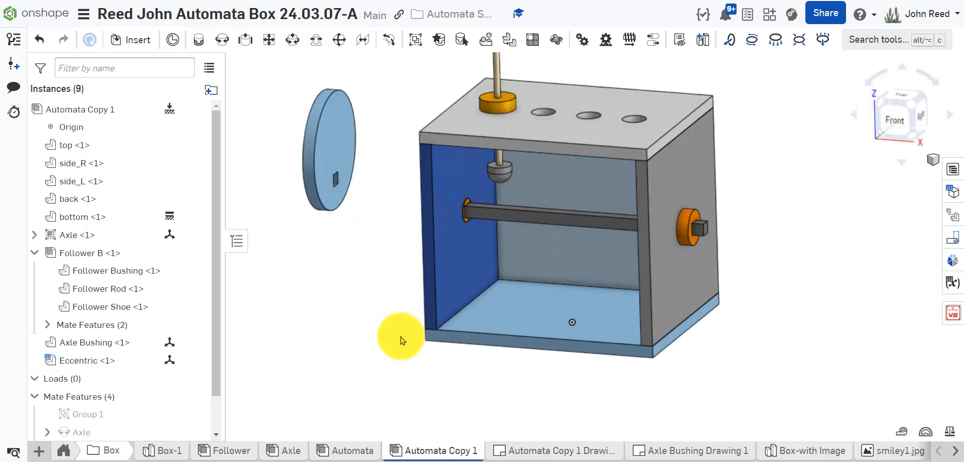
Step: Hide the axle bushing on the outer face of side_L to expose the axle end
right_click_drag(401, 340, 435, 344)
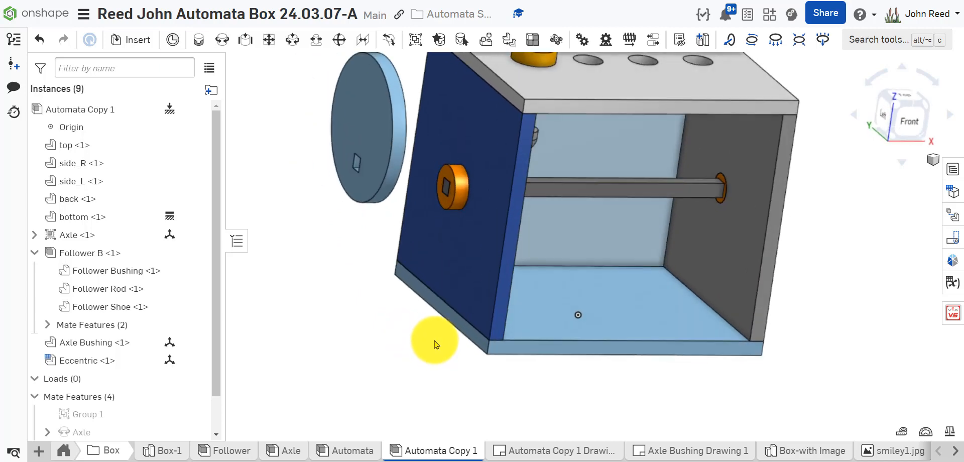
scroll(344, 307, "up", 3)
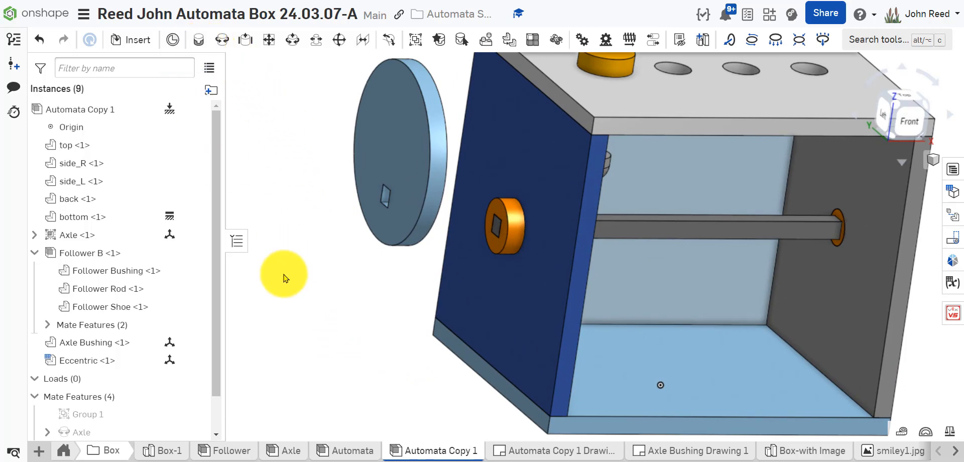
scroll(464, 262, "up", 3)
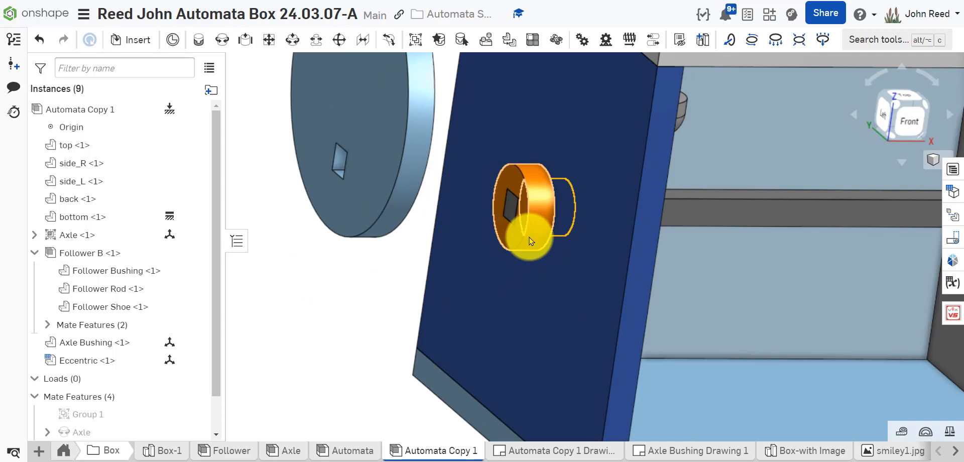
right_click(529, 241)
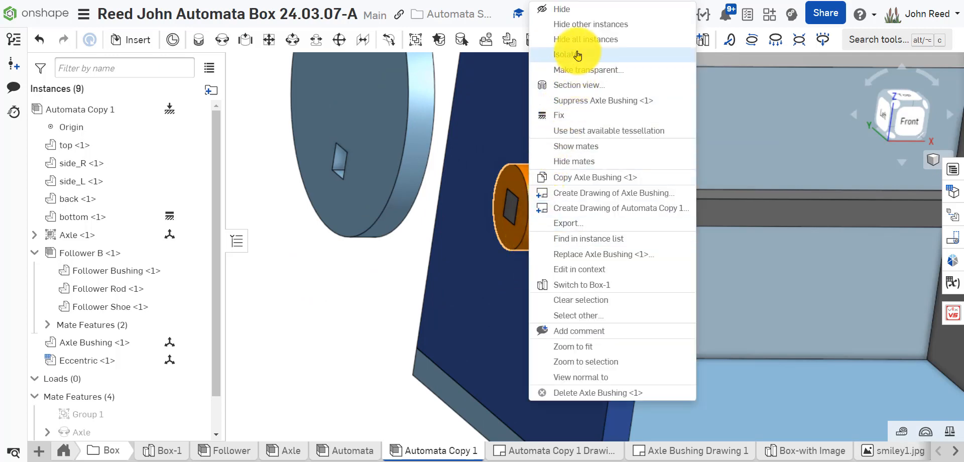
left_click(570, 10)
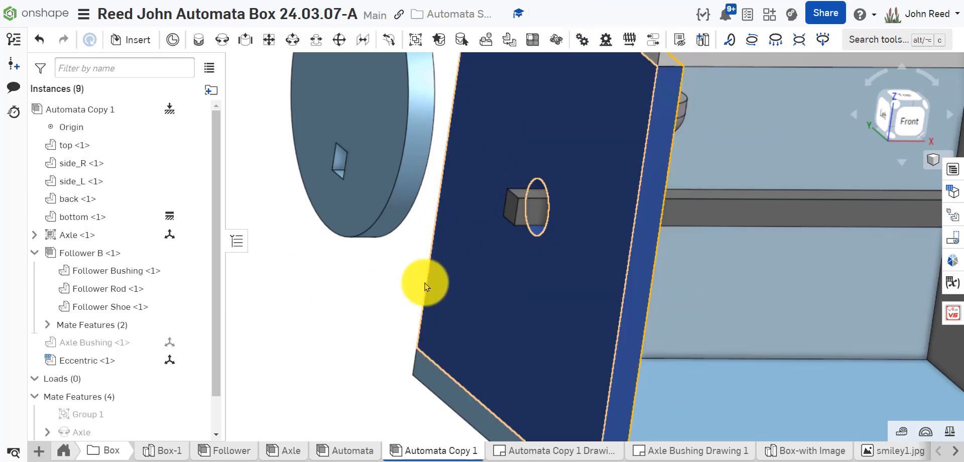
scroll(326, 288, "down", 3)
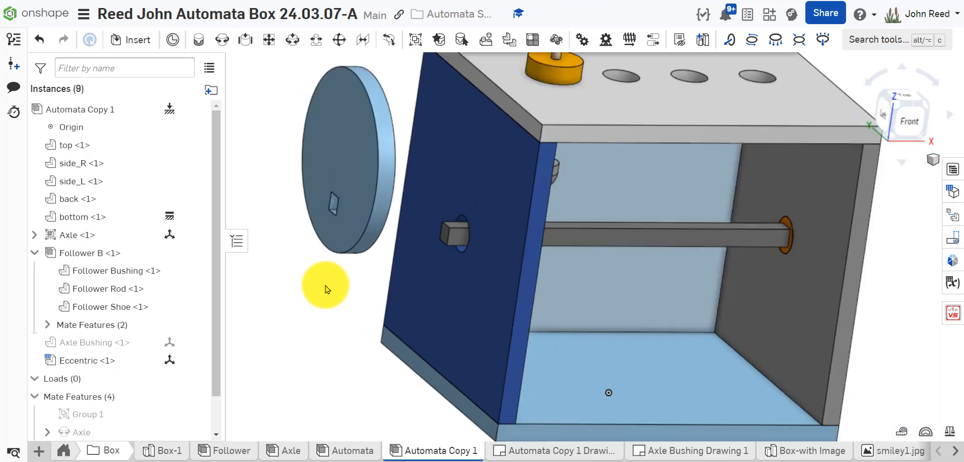
Step: Add a Fastened mate between the center of the axle's end face at side_L and the center of the Eccentric's square hole
left_click(199, 41)
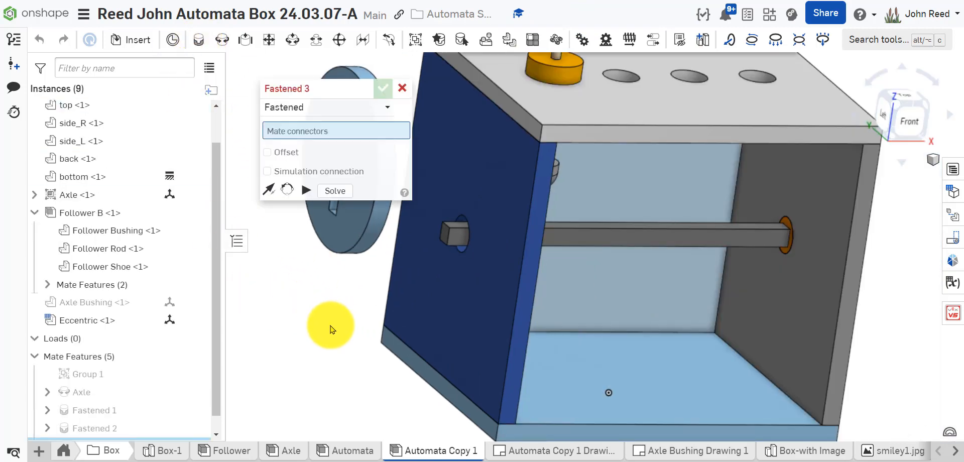
scroll(371, 337, "up", 3)
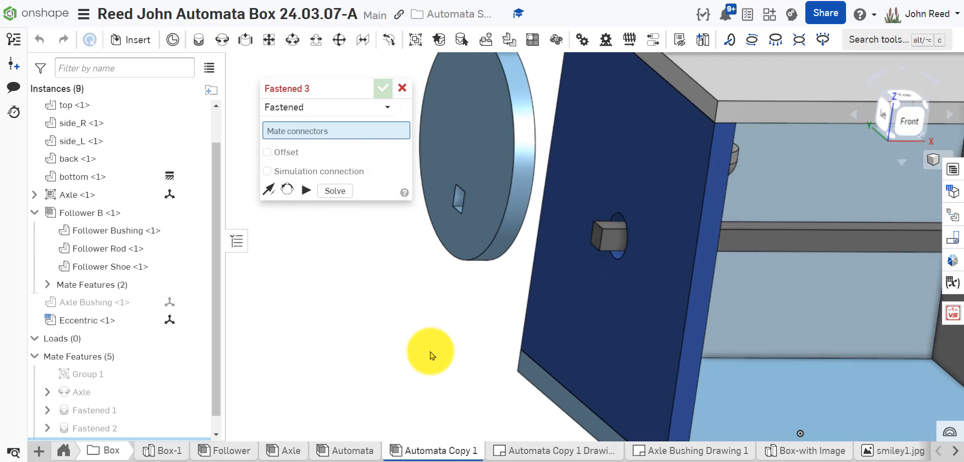
scroll(444, 386, "down", 2)
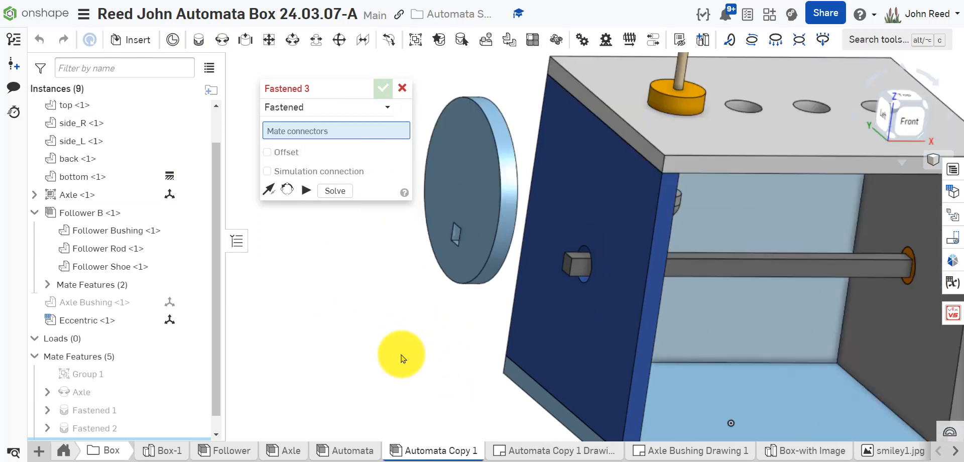
scroll(435, 387, "up", 2)
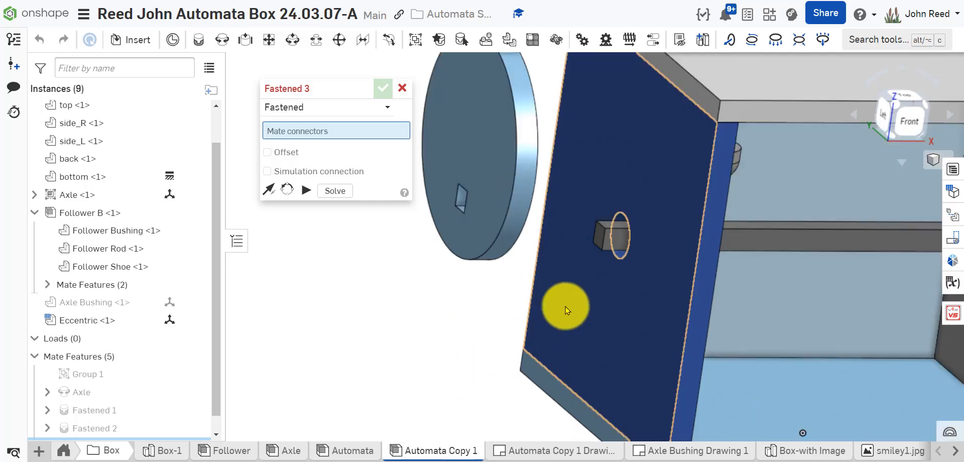
scroll(598, 255, "up", 4)
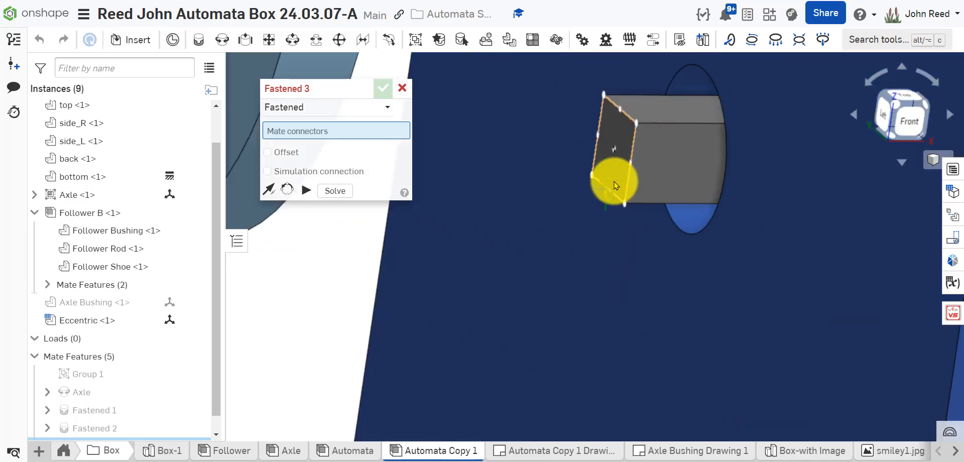
left_click(615, 166)
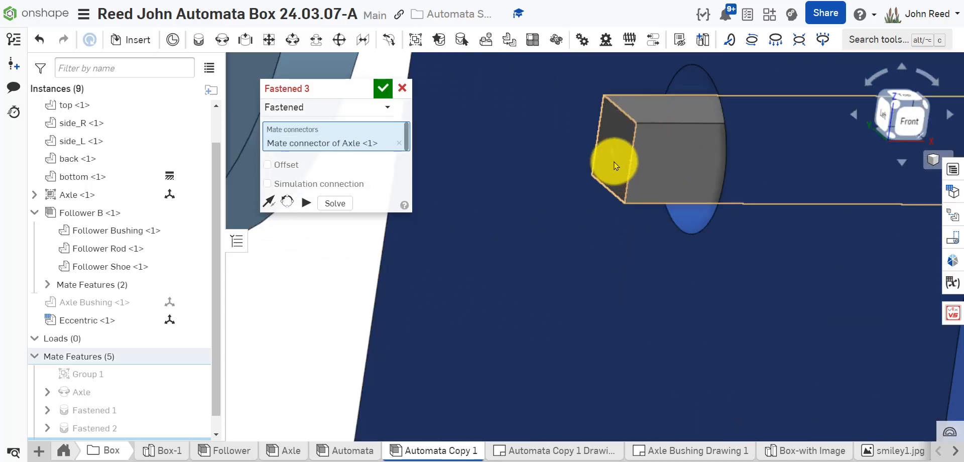
middle_click_drag(431, 277, 538, 388)
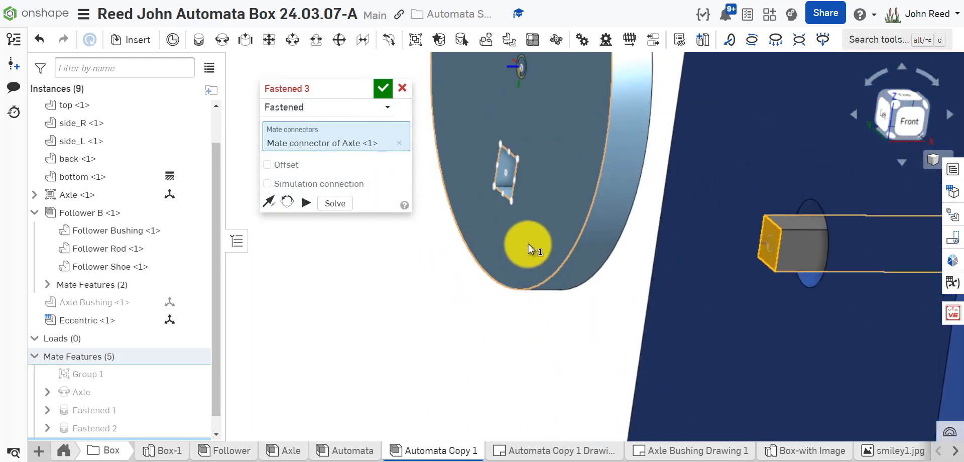
scroll(513, 190, "up", 3)
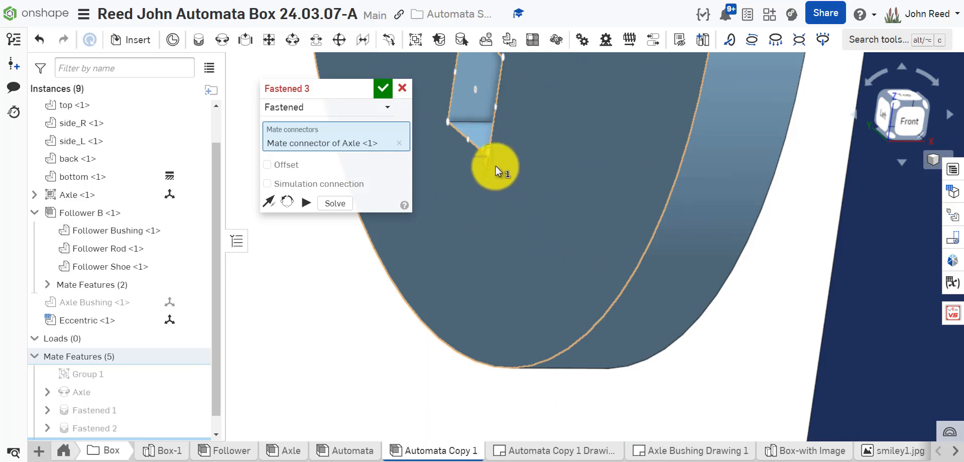
left_click(471, 92)
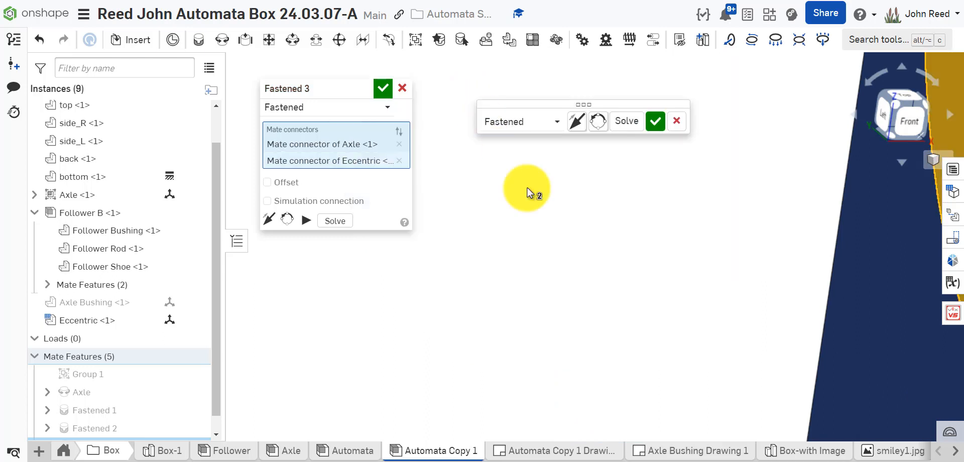
scroll(613, 286, "down", 4)
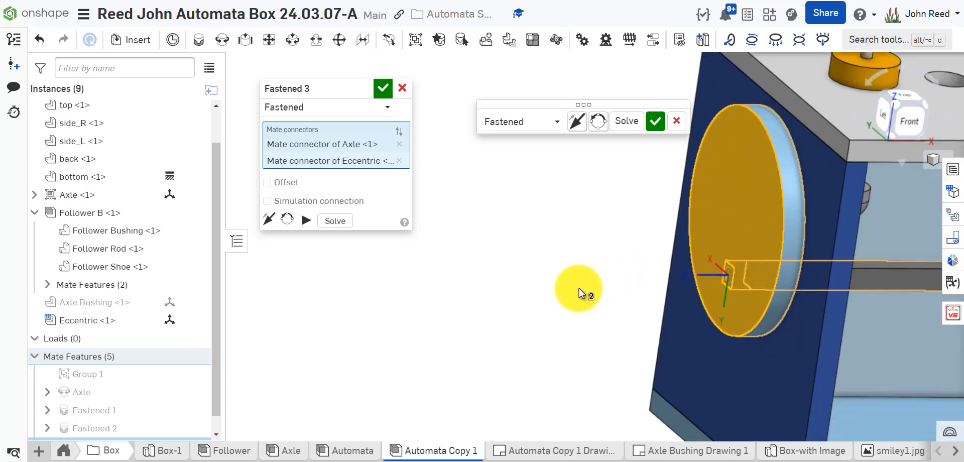
right_click_drag(579, 289, 561, 284)
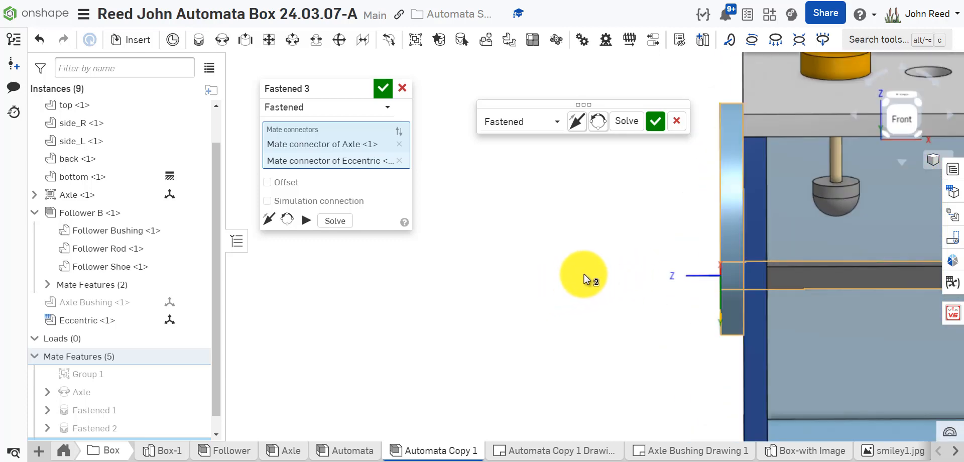
middle_click_drag(585, 279, 415, 263)
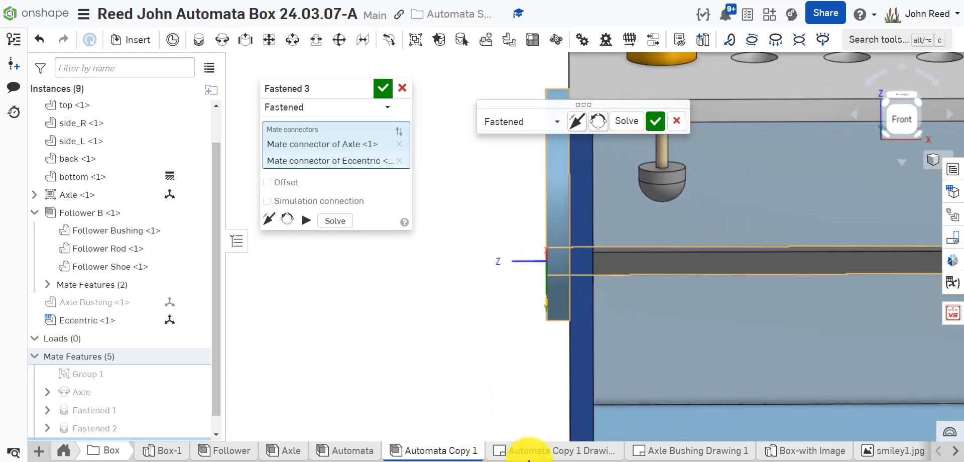
Step: Check the dimension from the axle head to the follower centerline in the Automata Copy 1 drawing and return to the assembly
left_click(528, 455)
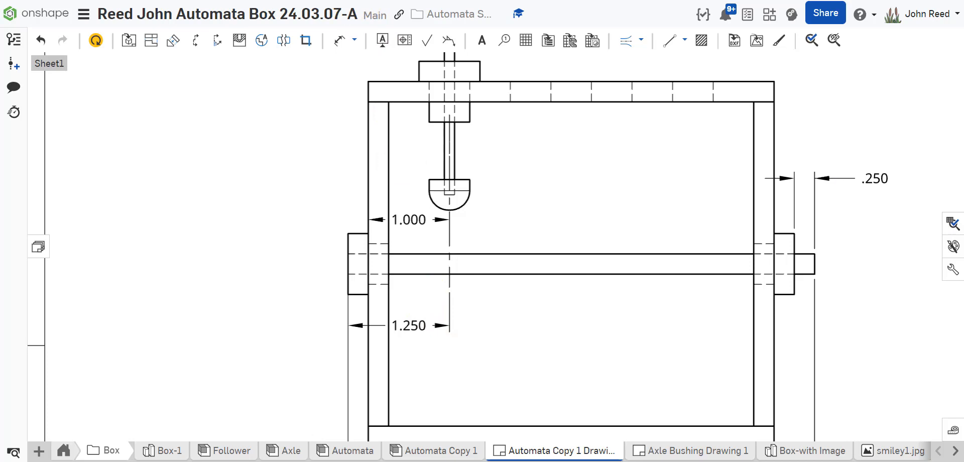
left_click(441, 450)
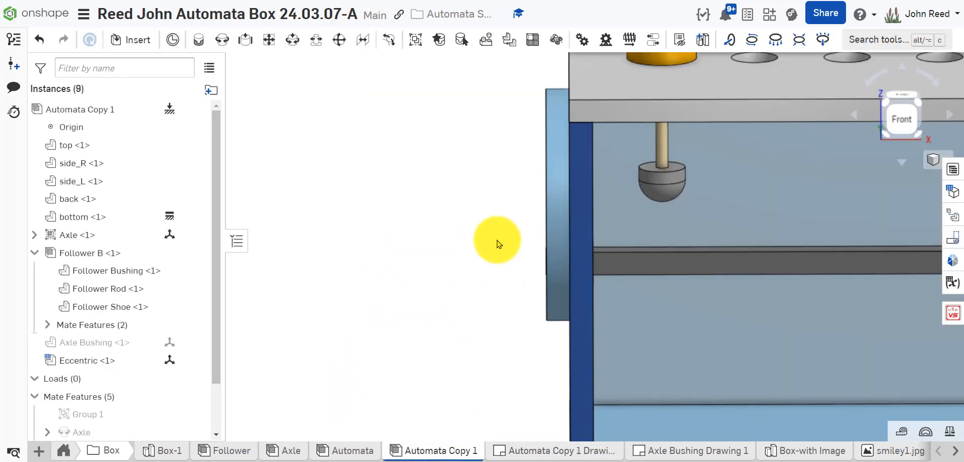
scroll(467, 279, "down", 2)
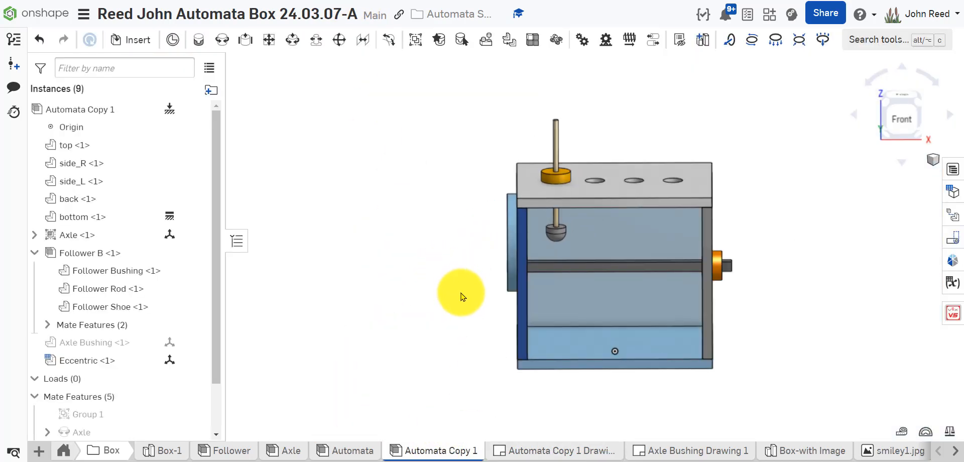
Step: Rename the Fastened 3 mate as Eccentric
left_click_drag(215, 338, 231, 424)
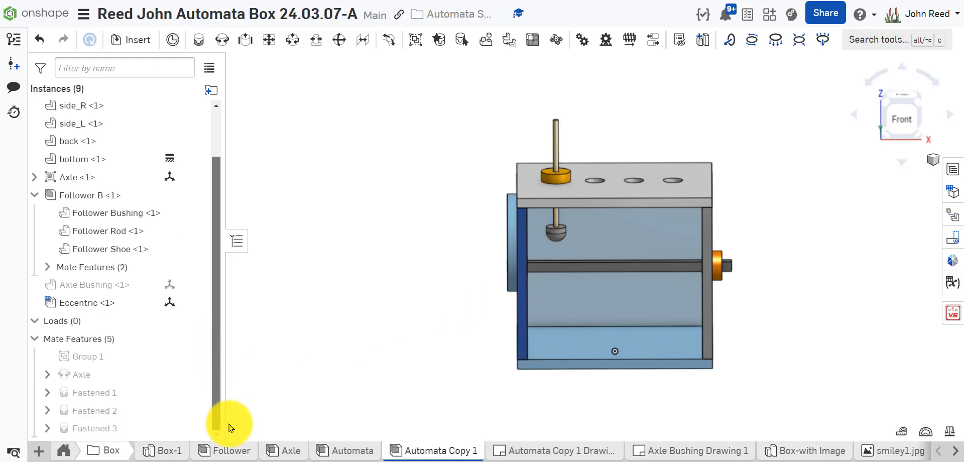
double_click(139, 428)
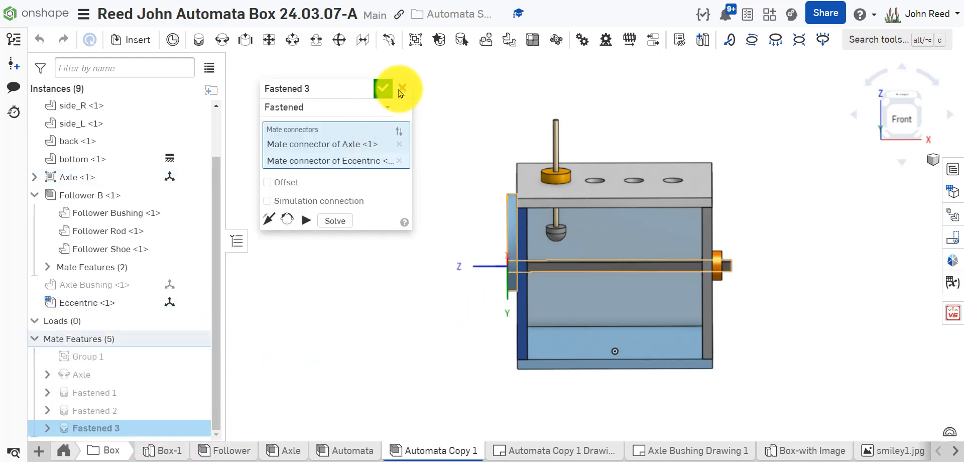
left_click(401, 90)
right_click(125, 428)
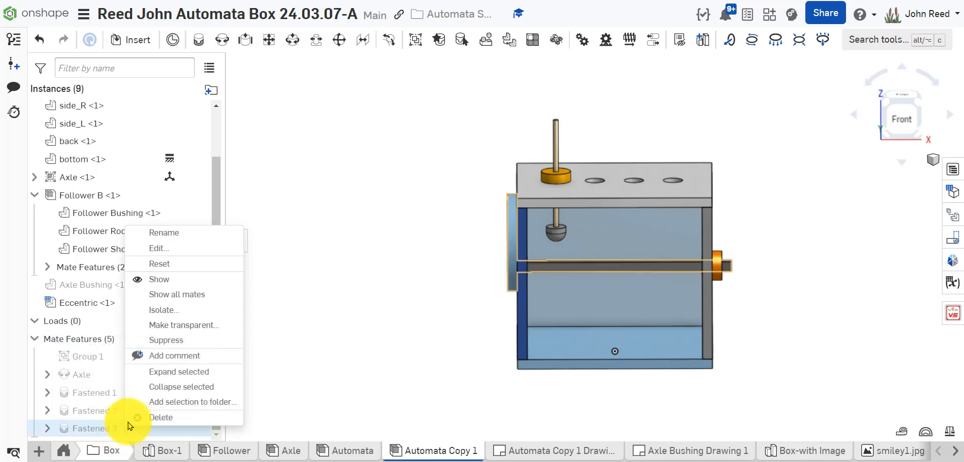
left_click(166, 232)
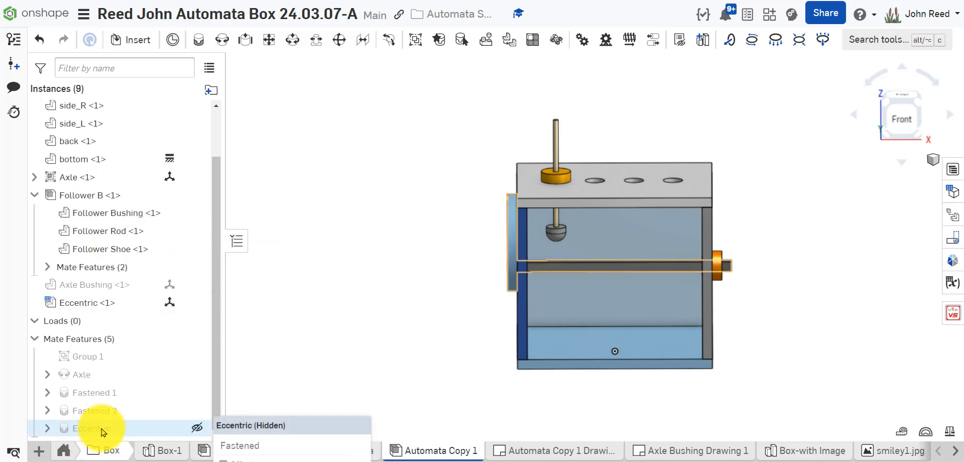
double_click(105, 428)
left_click(286, 180)
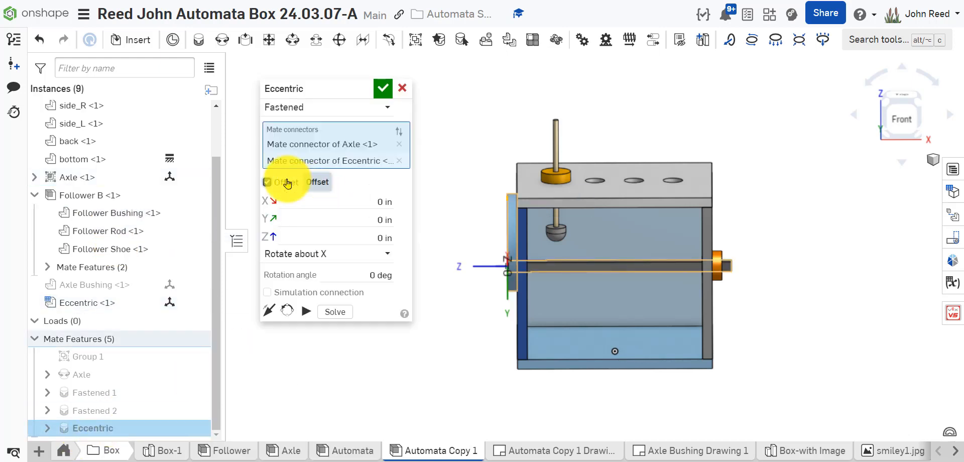
double_click(351, 237)
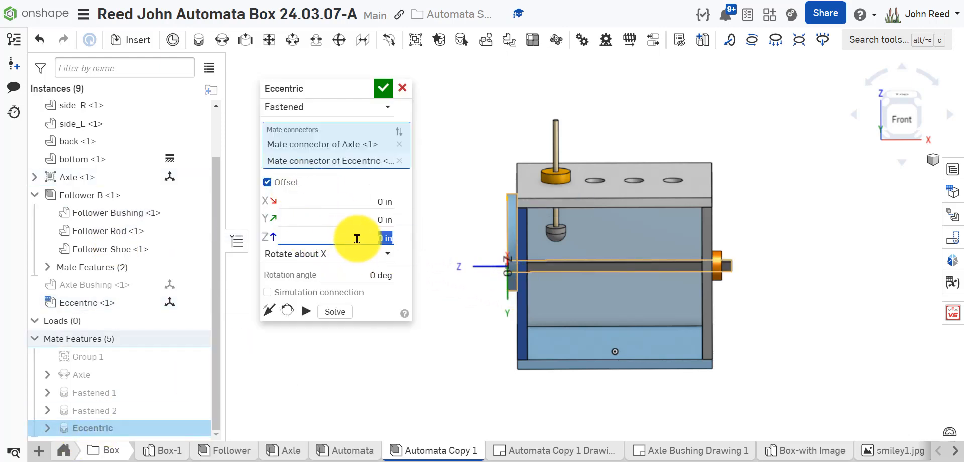
key("Tab")
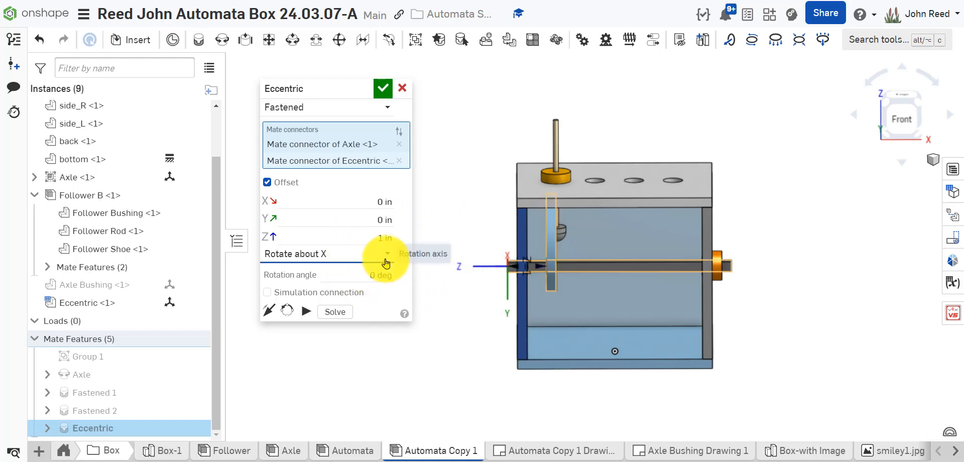
left_click(361, 238)
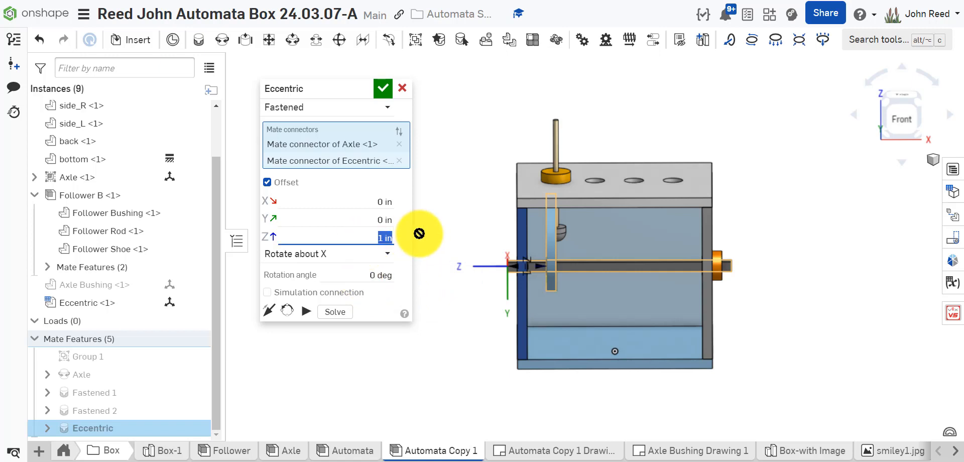
type("1.25")
key("Tab")
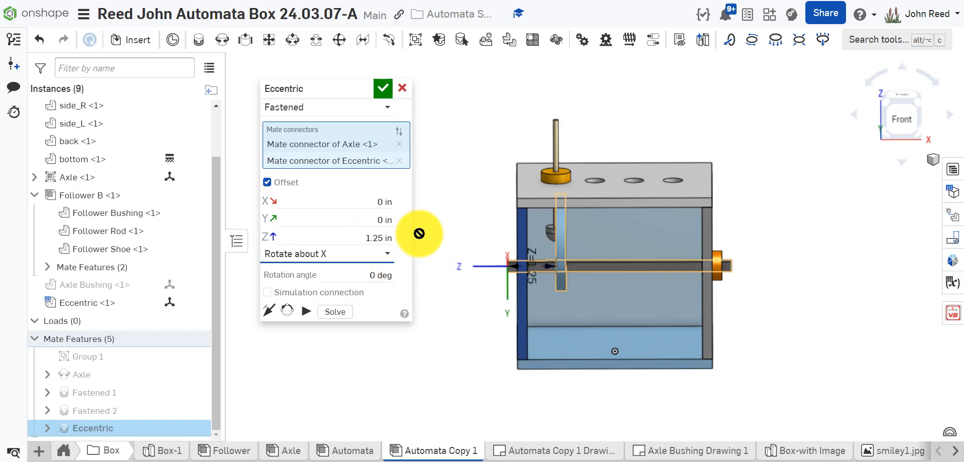
scroll(441, 265, "down", 2)
scroll(547, 277, "down", 2)
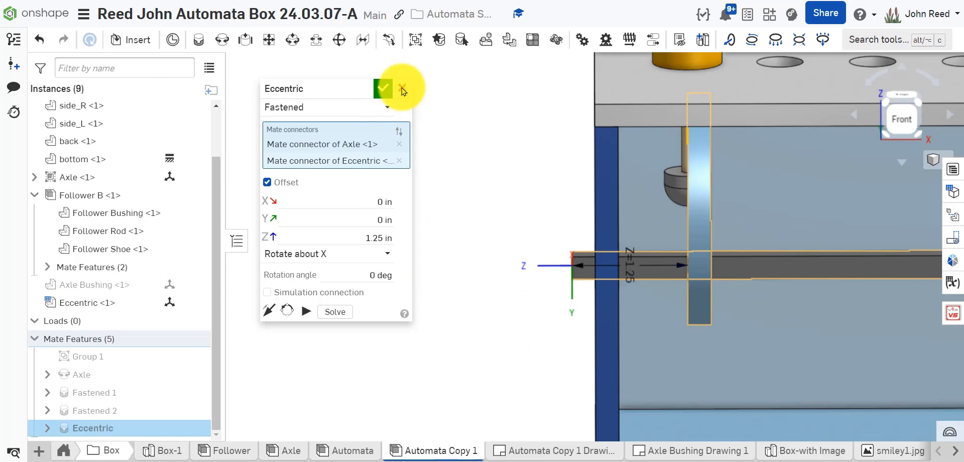
left_click(402, 91)
Step: Recheck the dimension from the axle head to the follower centerline in the Automata Copy 1 drawing and return to the assembly
scroll(378, 243, "down", 2)
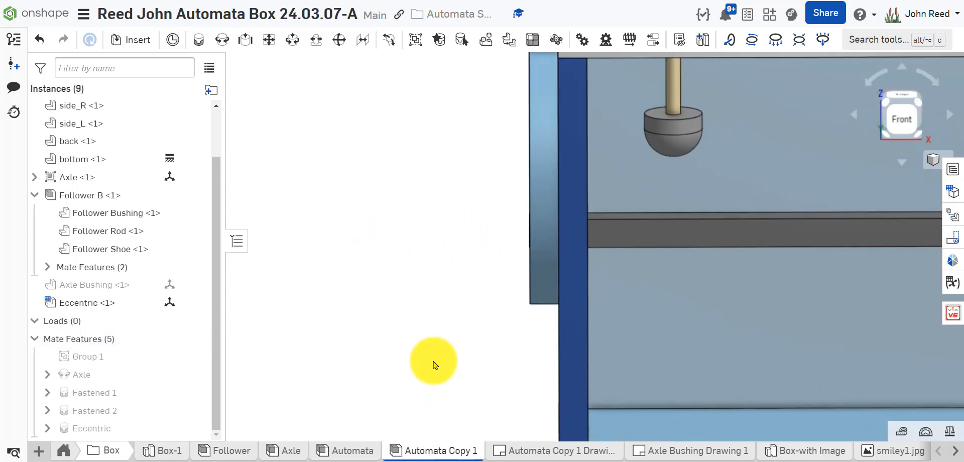
left_click(532, 450)
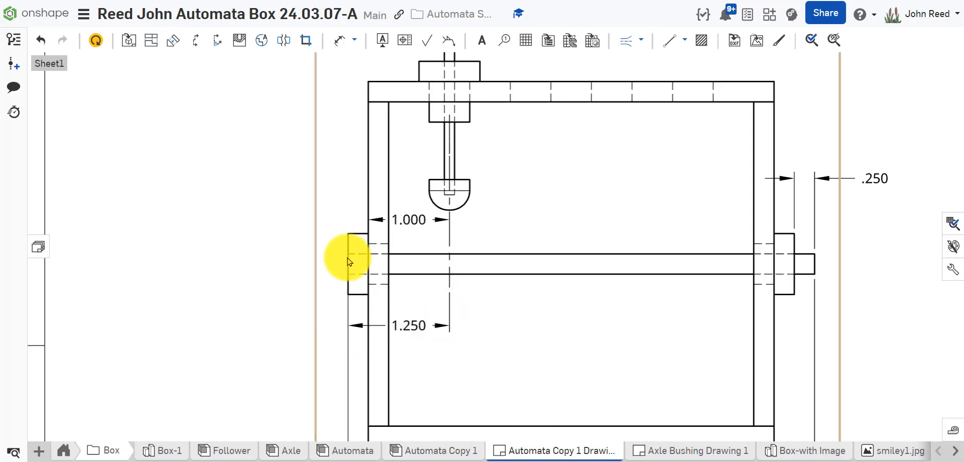
left_click(436, 449)
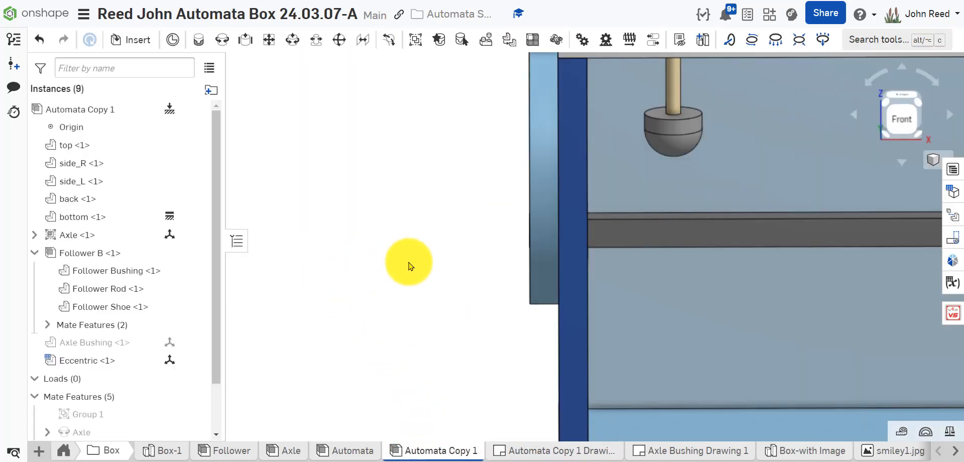
scroll(399, 261, "down", 5)
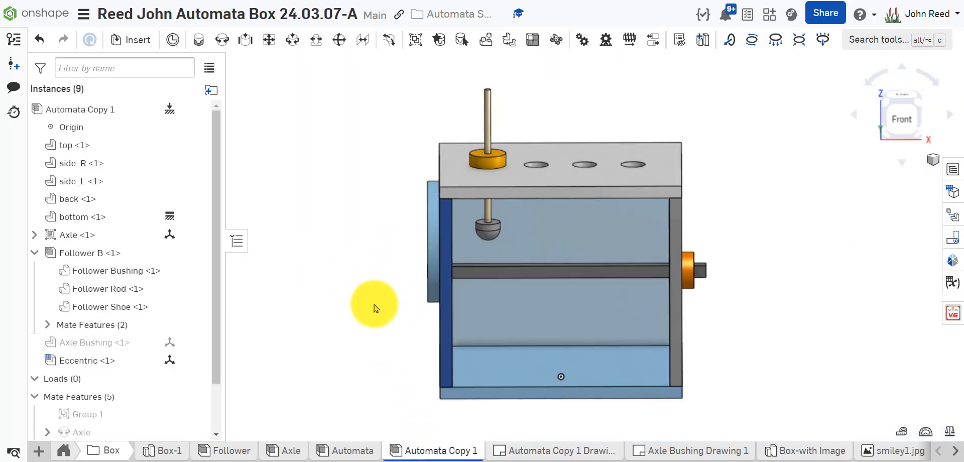
right_click_drag(374, 305, 386, 306)
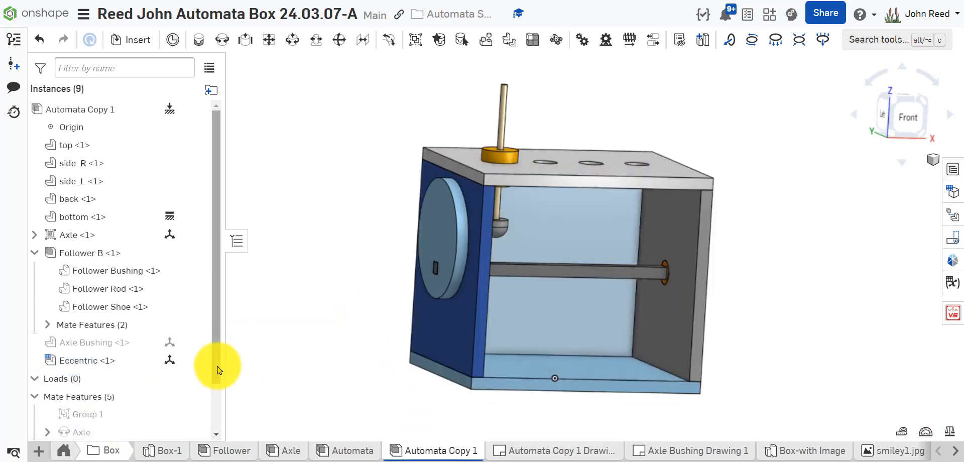
Step: Reopen the Eccentric mate for editing, enable its offset and set the Z offset to 1 in
left_click_drag(219, 370, 216, 431)
double_click(169, 433)
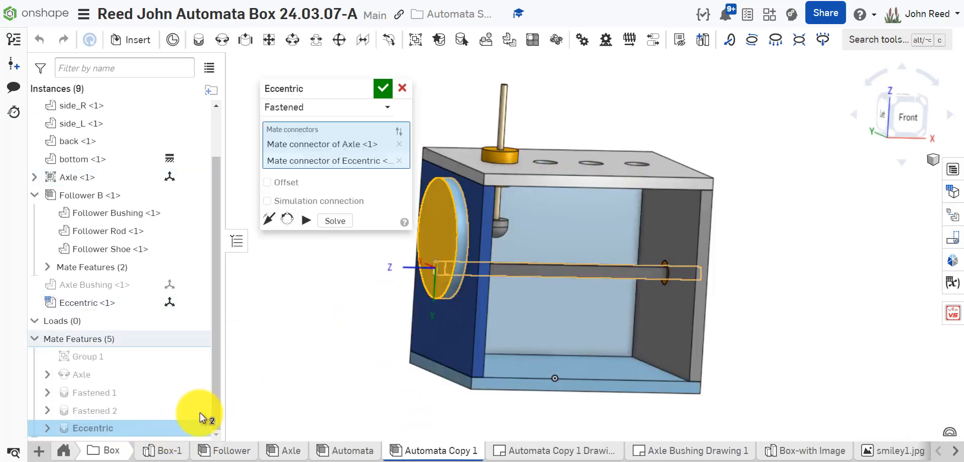
right_click_drag(319, 346, 374, 348)
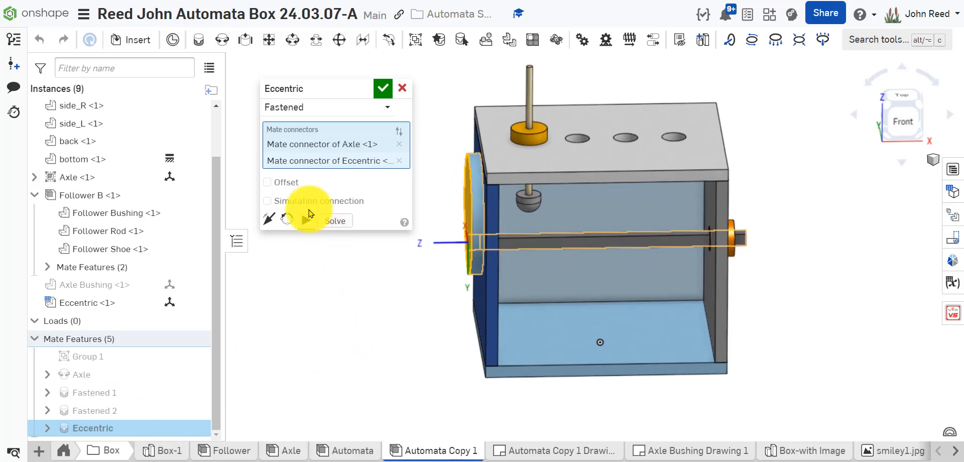
left_click(267, 182)
left_click(354, 238)
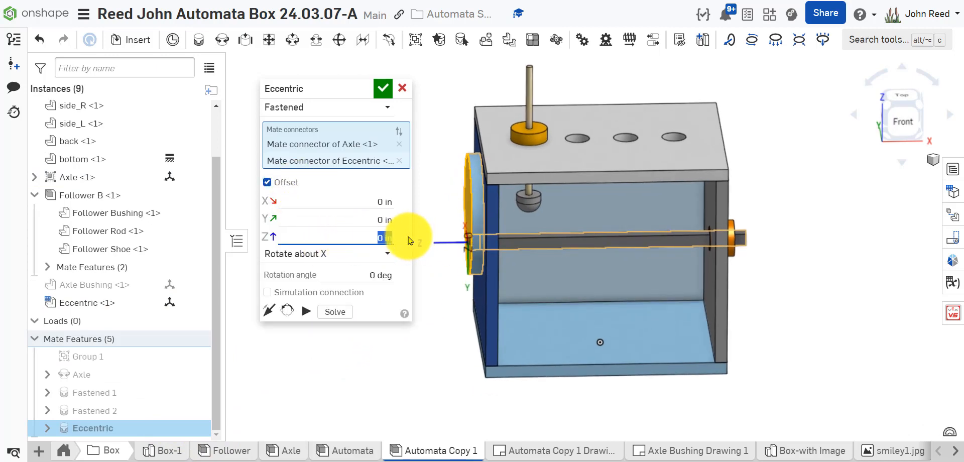
type("1")
key("Return")
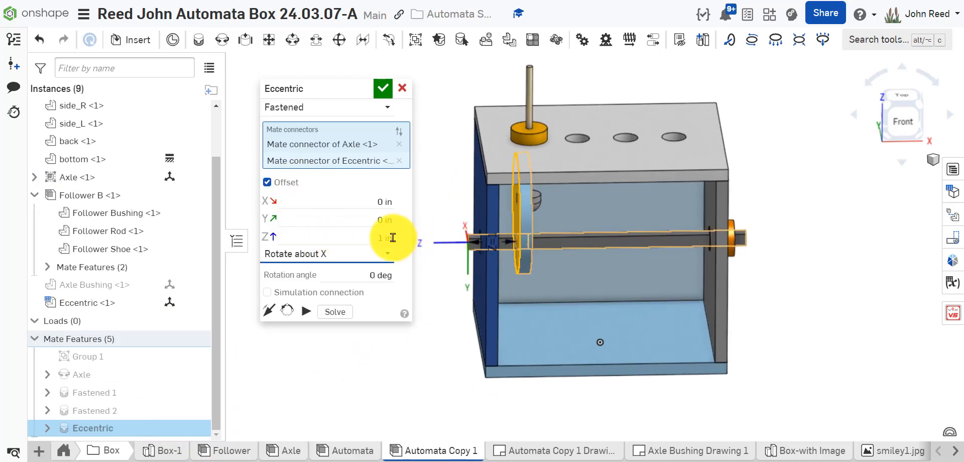
Step: Compare the cam with the follower shoe from the front and set the Eccentric mate's Z offset to 1.25 in
left_click(899, 123)
scroll(506, 305, "up", 5)
middle_click_drag(558, 207, 644, 241)
left_click(406, 238)
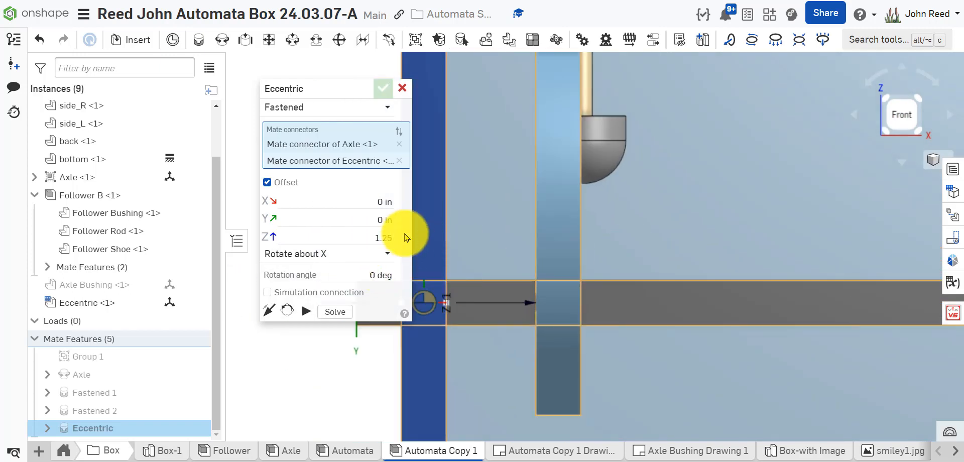
key("Return")
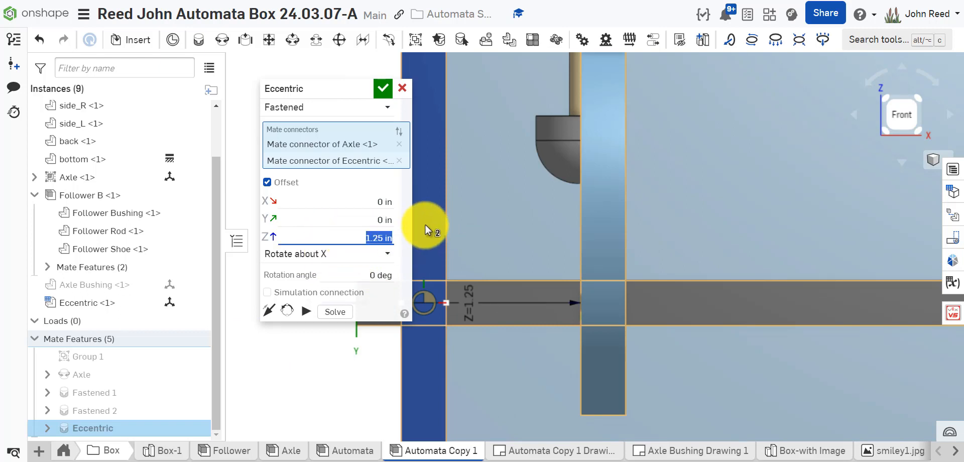
Step: Set the Eccentric mate's Z offset to 1.125 in to center the cam under the follower shoe, and accept the mate
type("1.12")
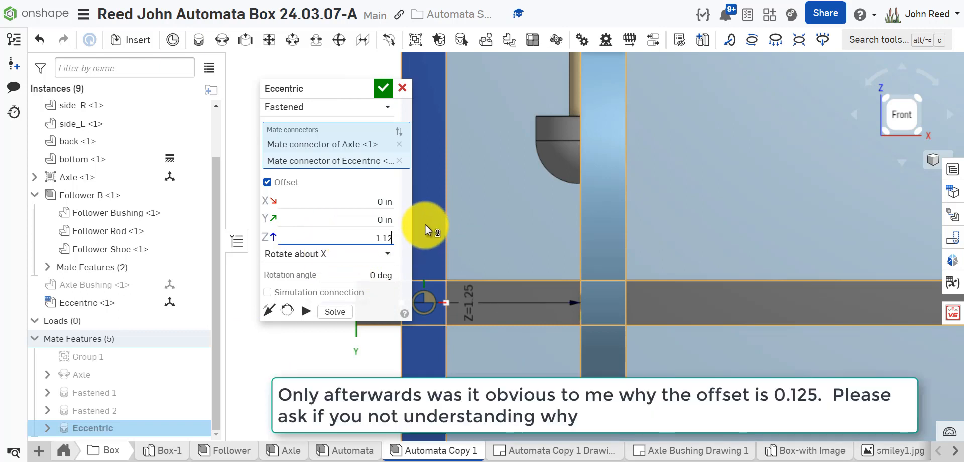
key("BackSpace")
type("25")
key("Tab")
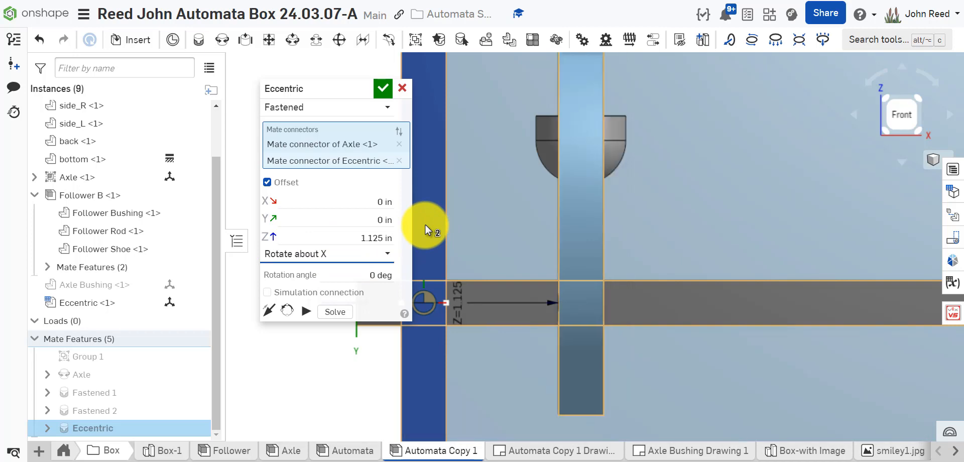
scroll(478, 233, "down", 5)
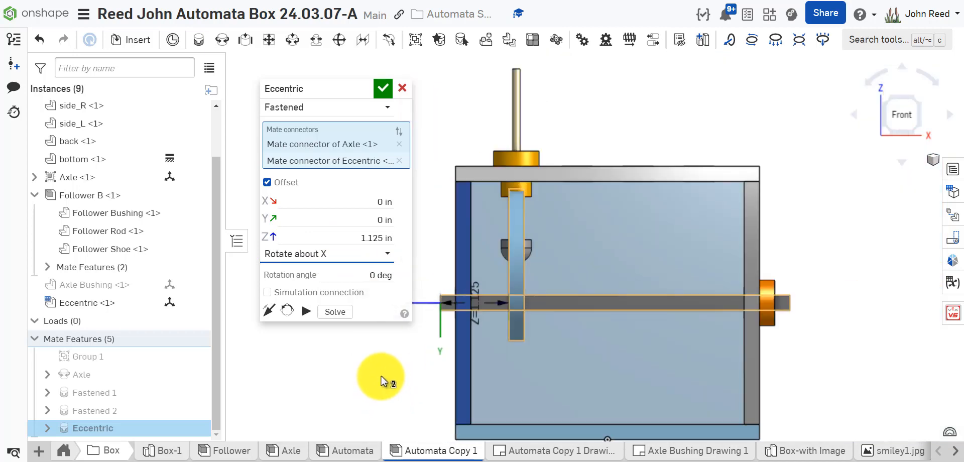
middle_click_drag(380, 380, 404, 357)
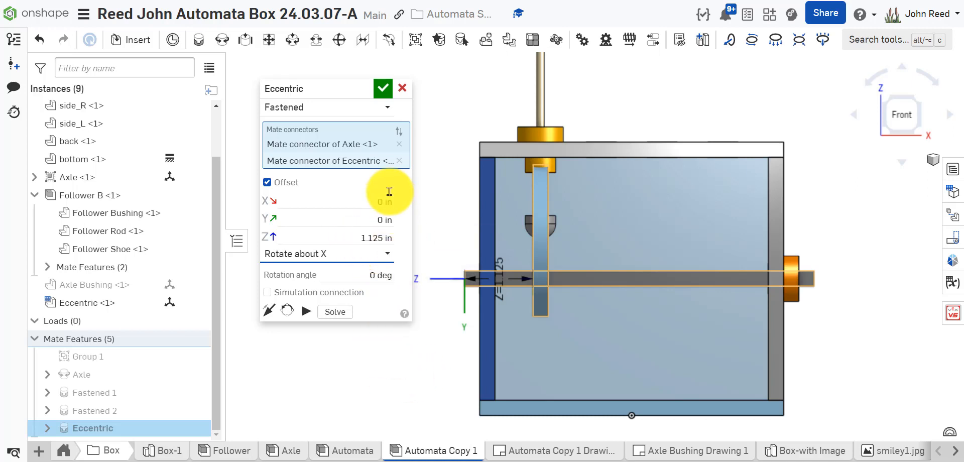
left_click(385, 96)
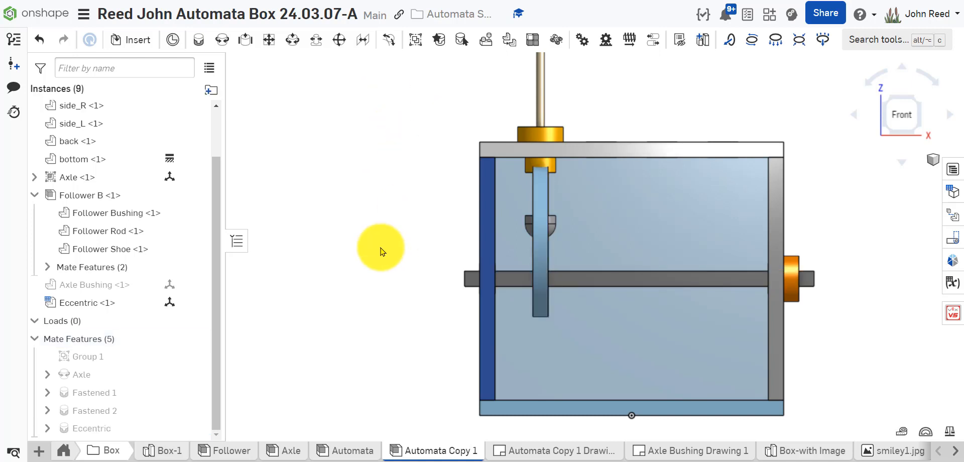
Step: Change the configuration of the Eccentric cam in the assembly to a NominalDia of 1.5 in
key("shift+7")
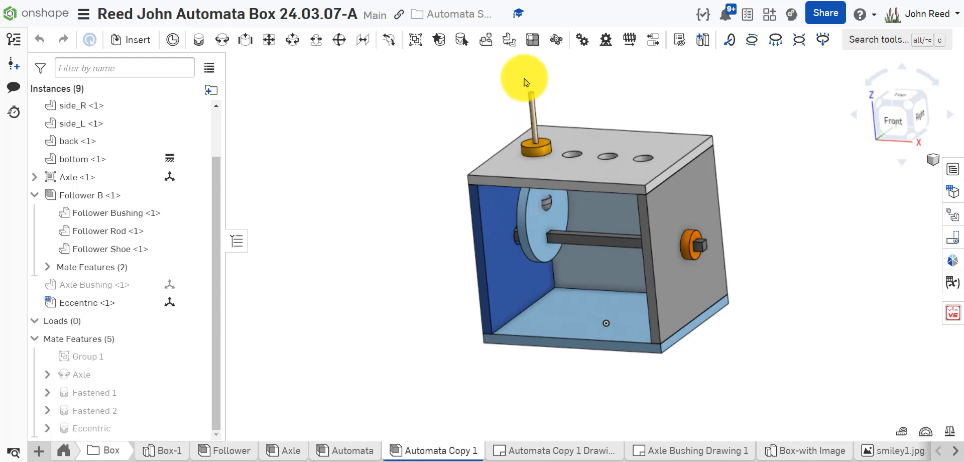
scroll(389, 251, "down", 2)
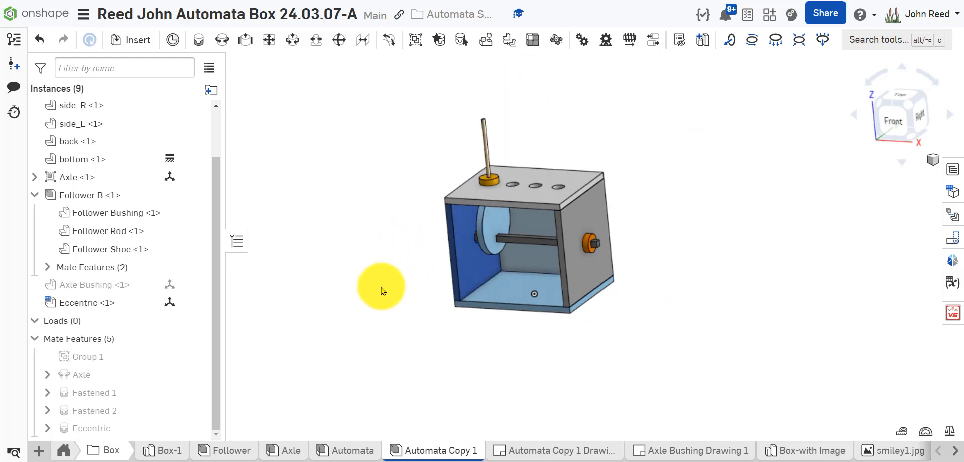
right_click_drag(381, 290, 379, 307)
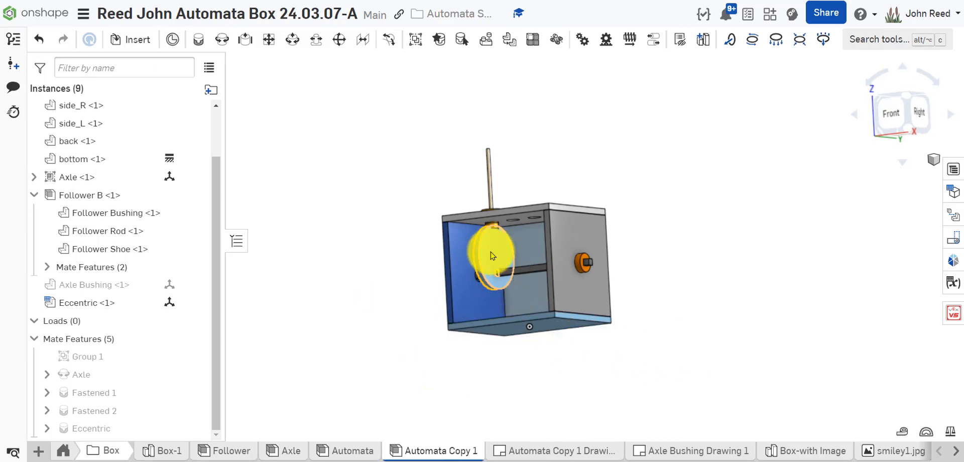
right_click(499, 256)
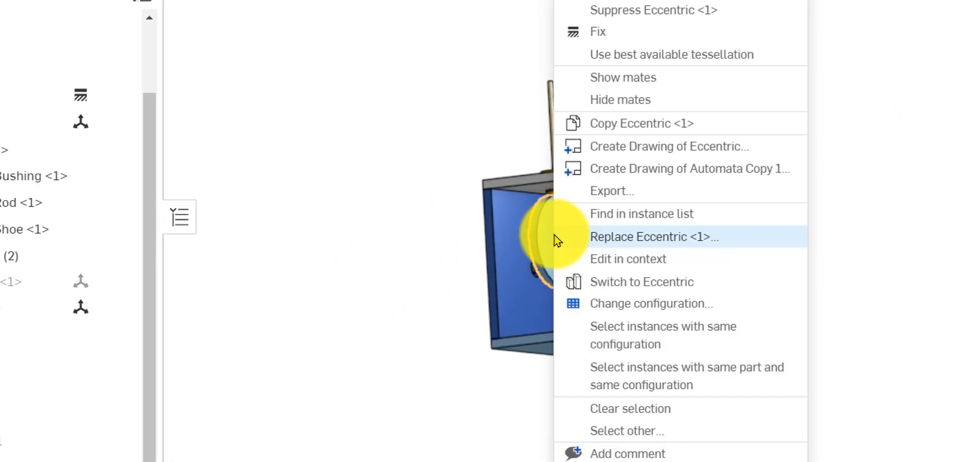
left_click(826, 222)
right_click(550, 242)
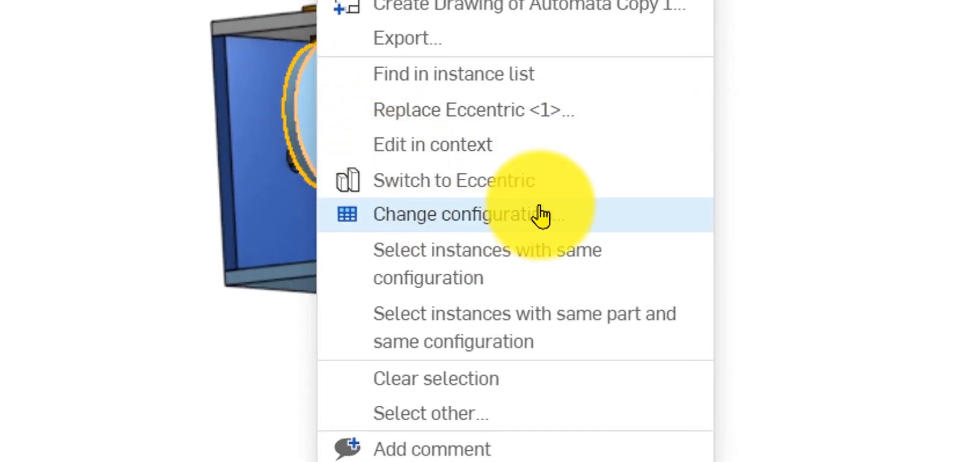
left_click(542, 215)
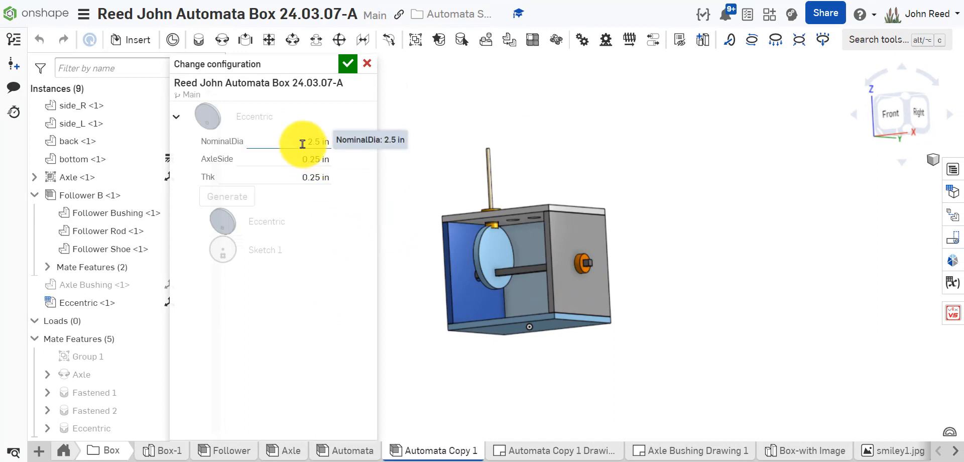
left_click(312, 141)
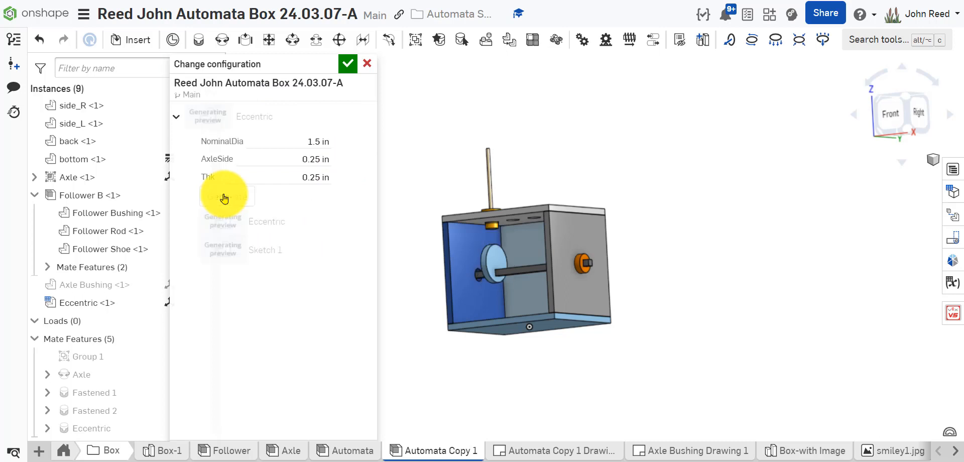
left_click(348, 64)
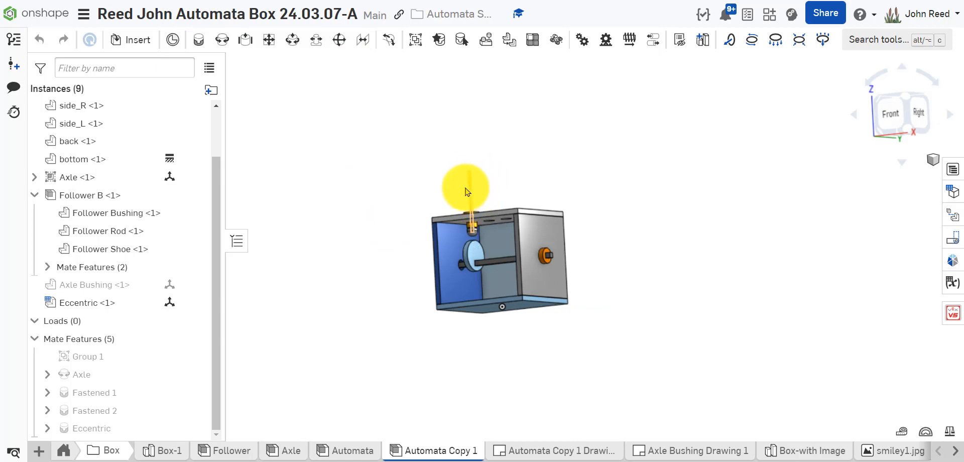
scroll(465, 190, "up", 10)
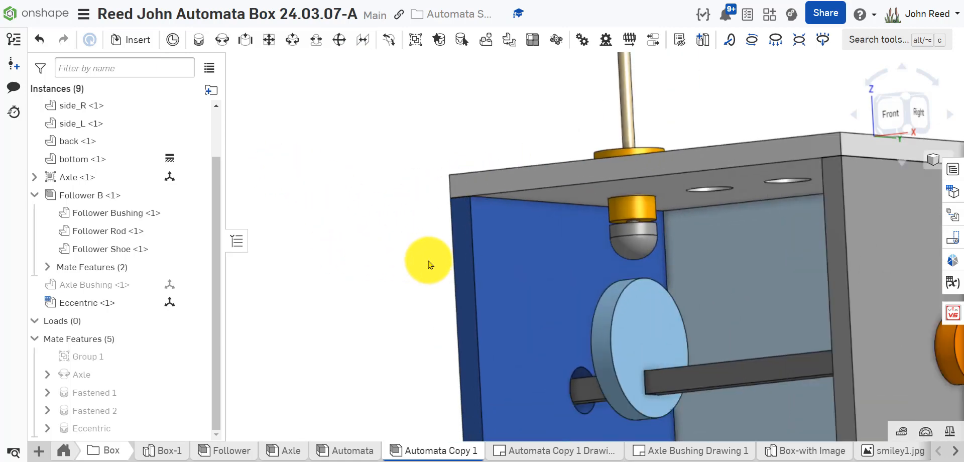
middle_click_drag(428, 264, 330, 232)
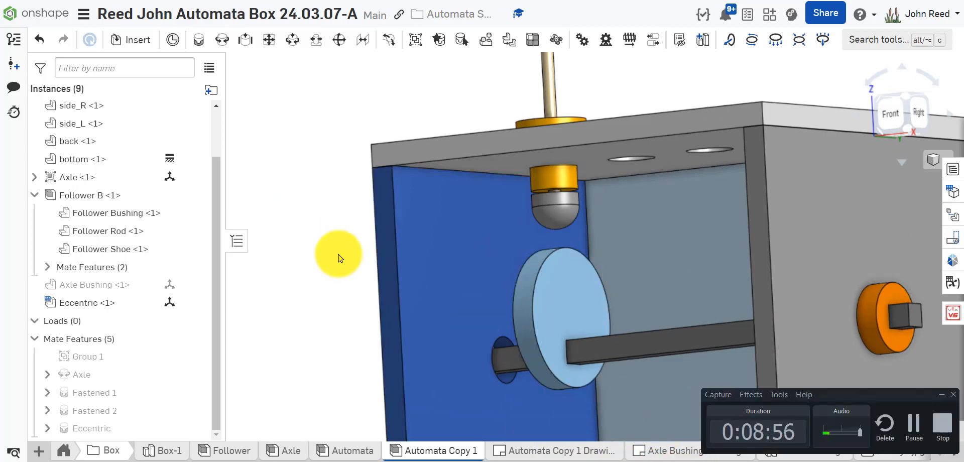
right_click_drag(497, 260, 359, 251)
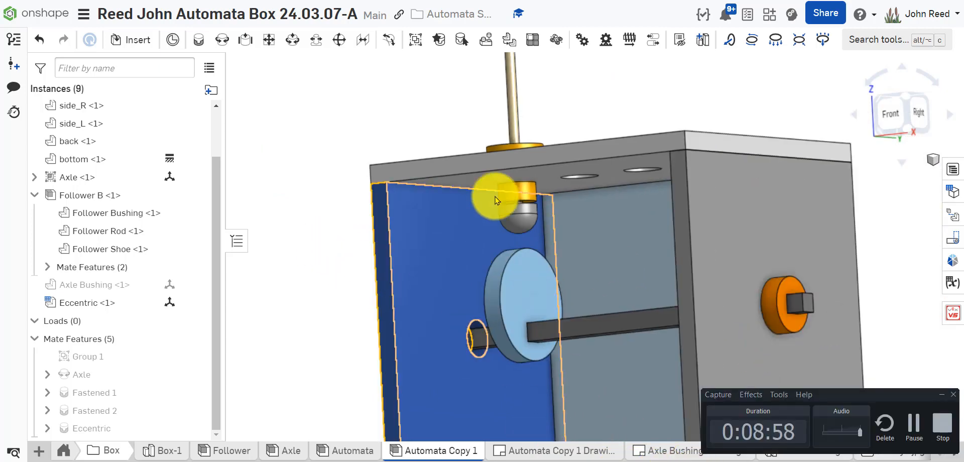